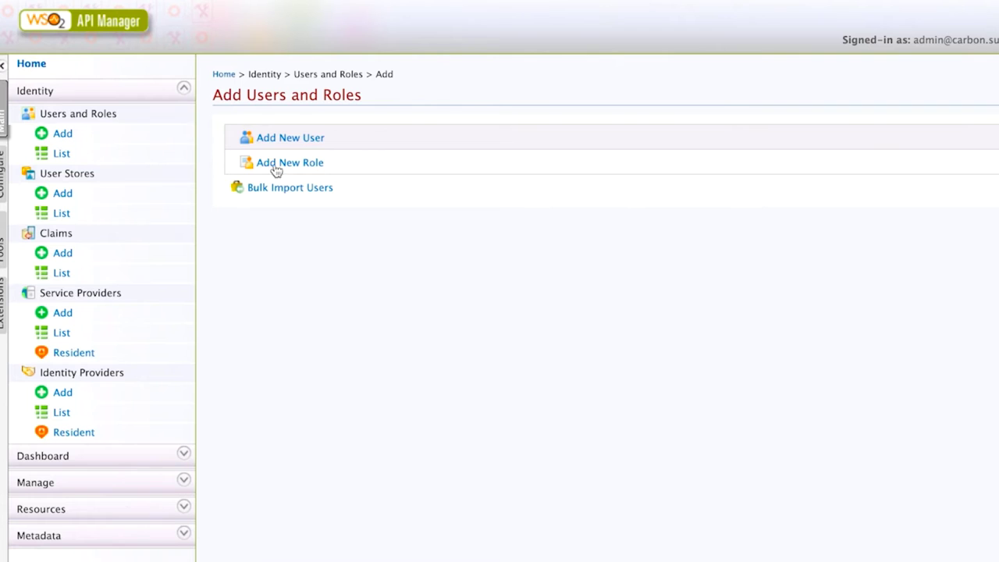
Step: Create a new role named ACC
click(274, 165)
click(329, 212)
text(A)
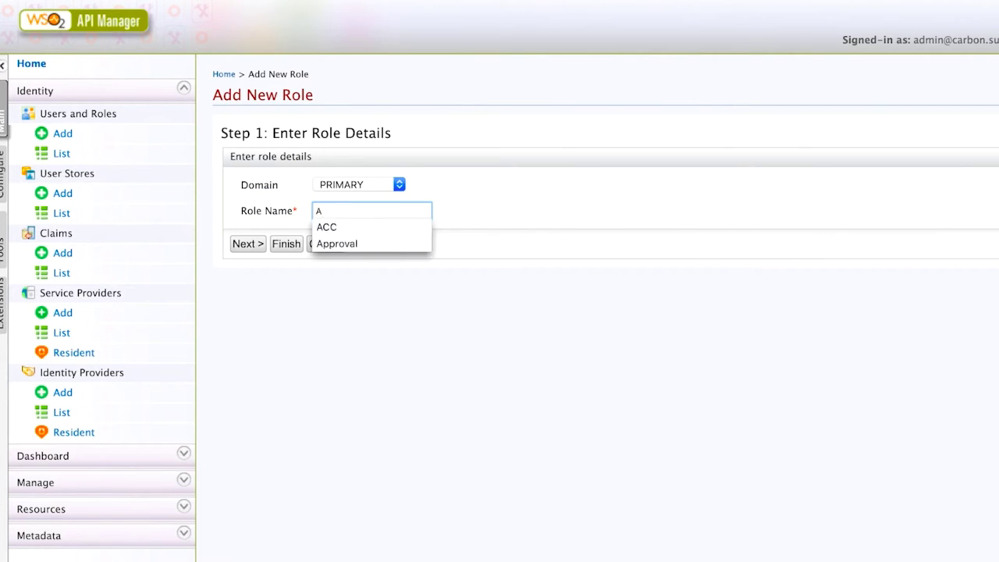
click(332, 227)
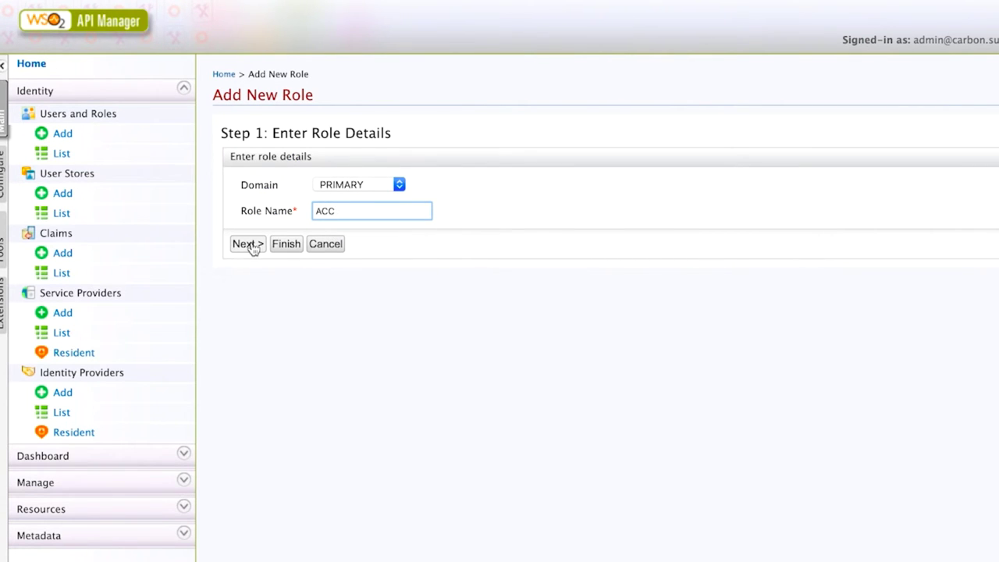
click(286, 244)
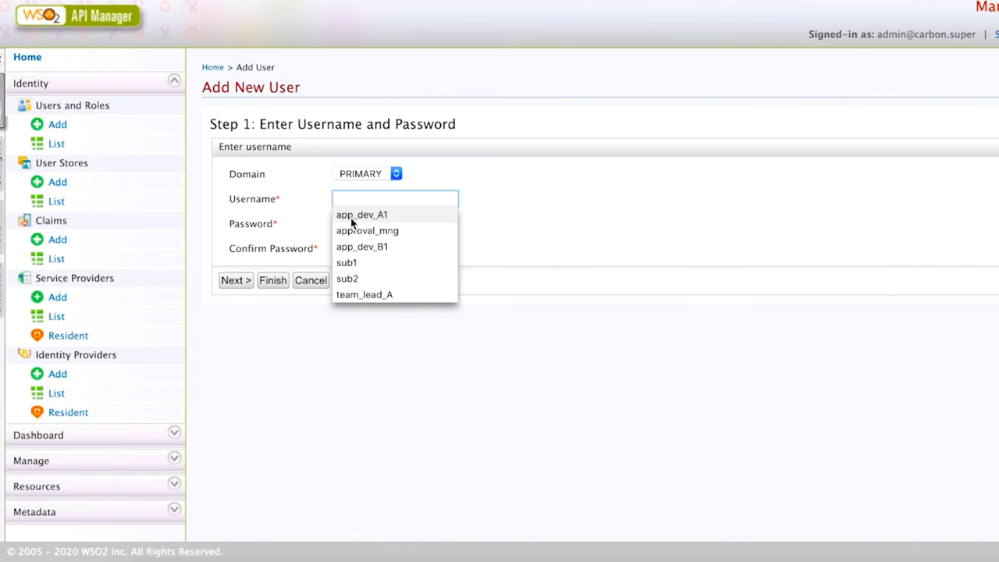
Step: Enter the team-A developer's username and password, and assign the Internal/creator and TEAM_A roles
click(351, 219)
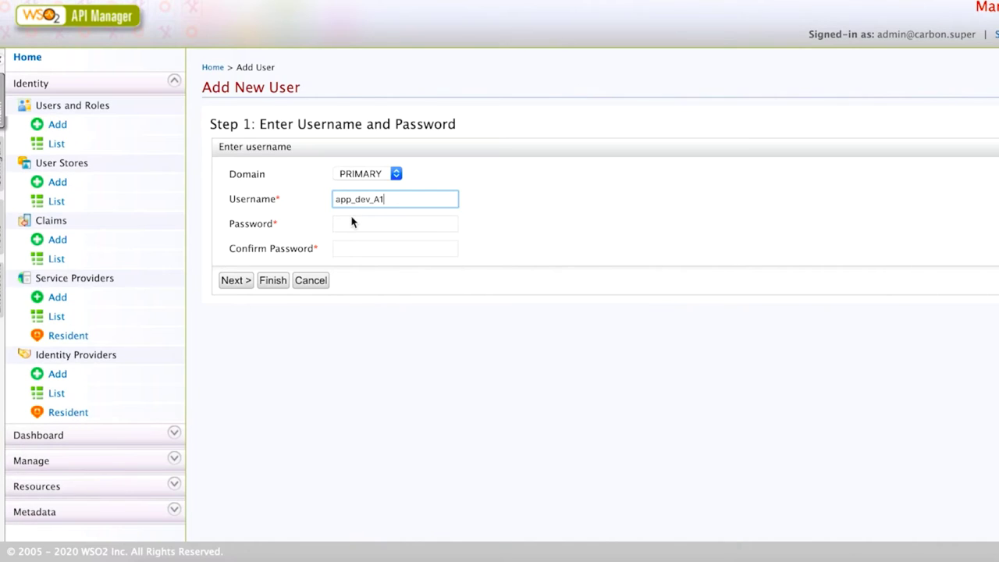
click(351, 223)
text(a)
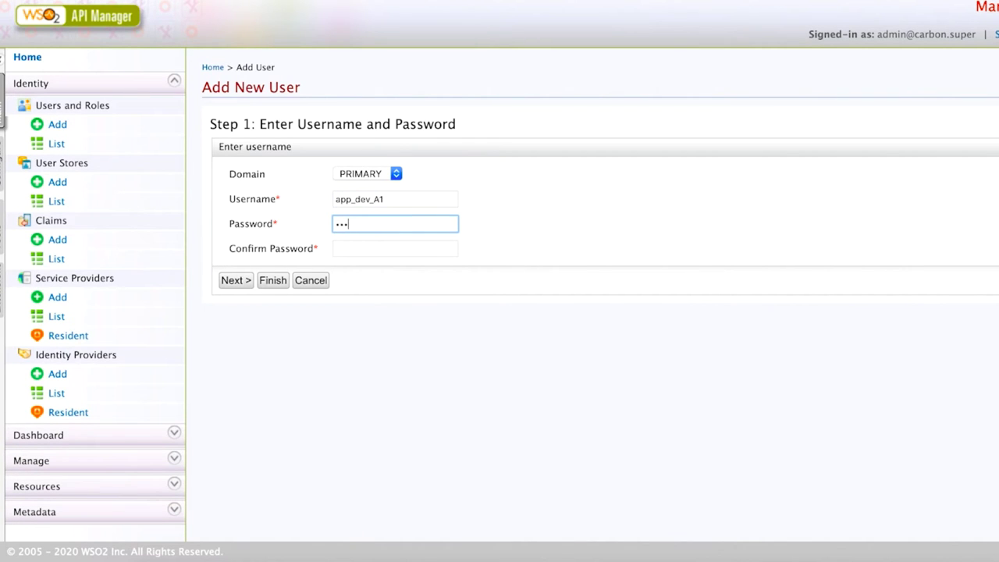
click(395, 249)
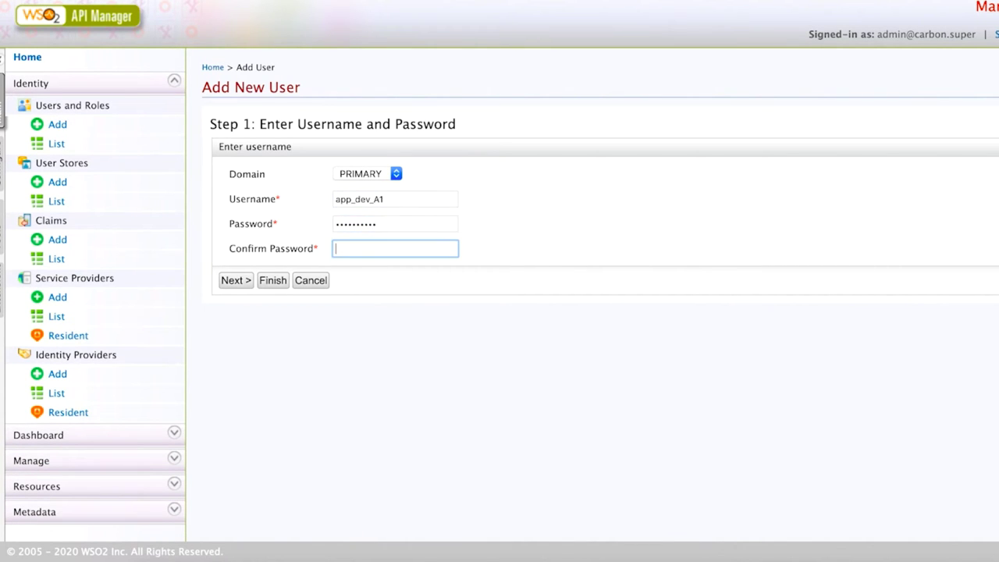
click(237, 422)
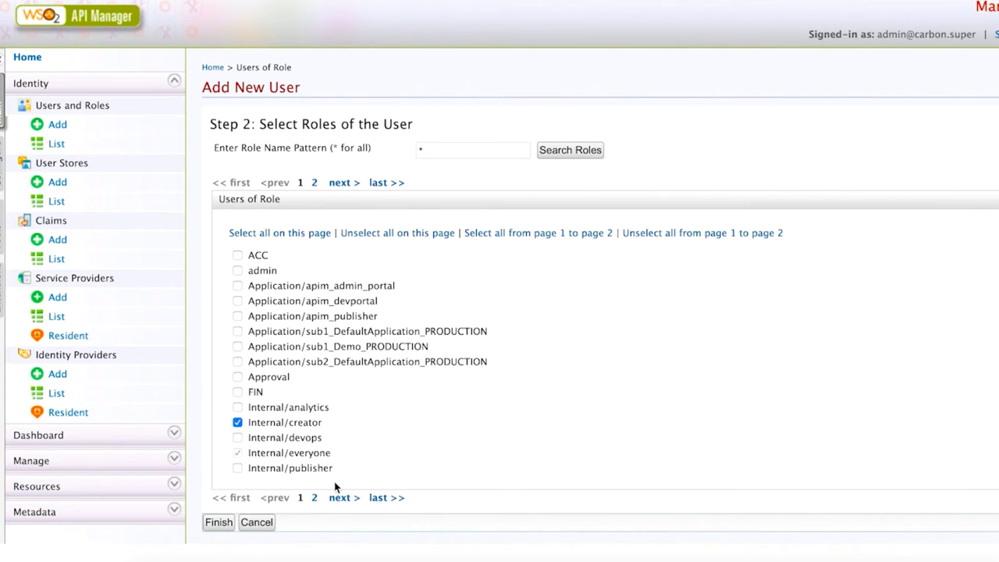
click(313, 499)
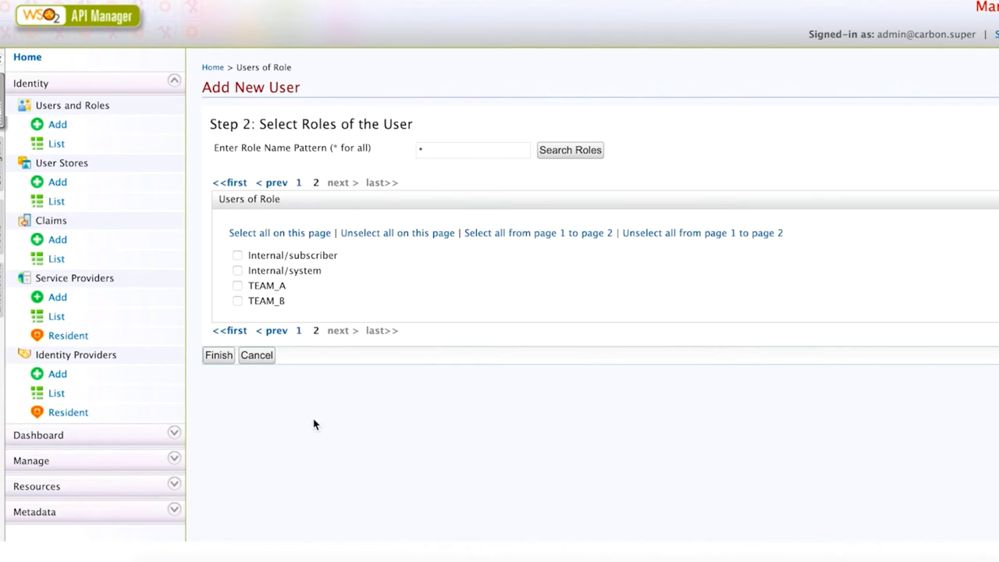
click(239, 287)
Step: Save the team-A developer, then add the team-B developer with the Internal/creator role
click(231, 355)
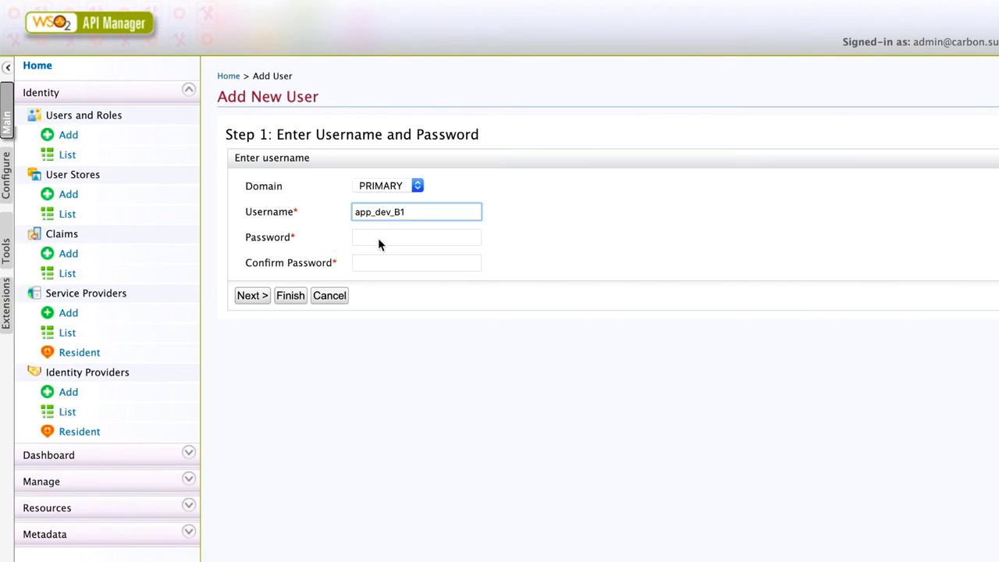
click(379, 239)
text(•••••••••)
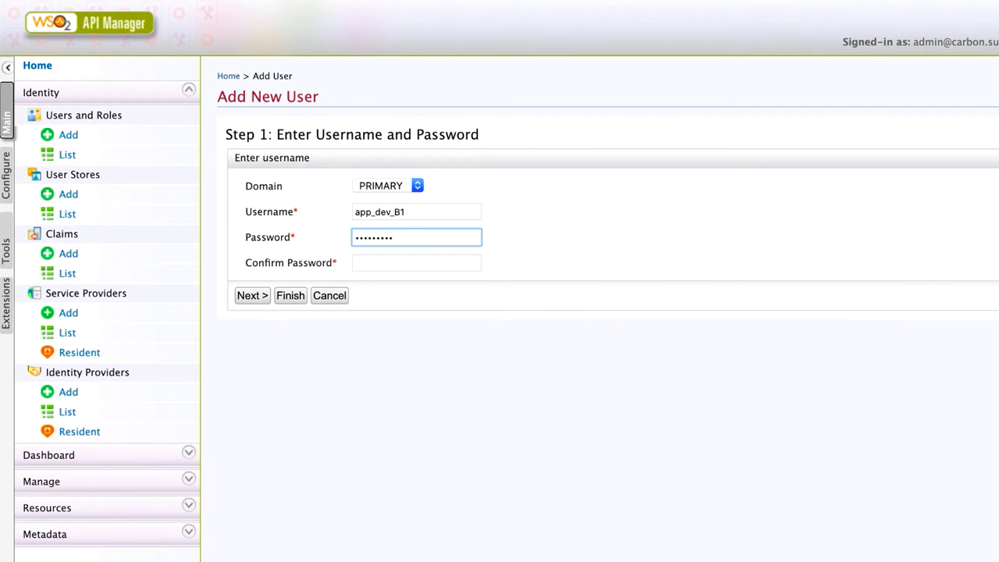
text(•)
key(Tab)
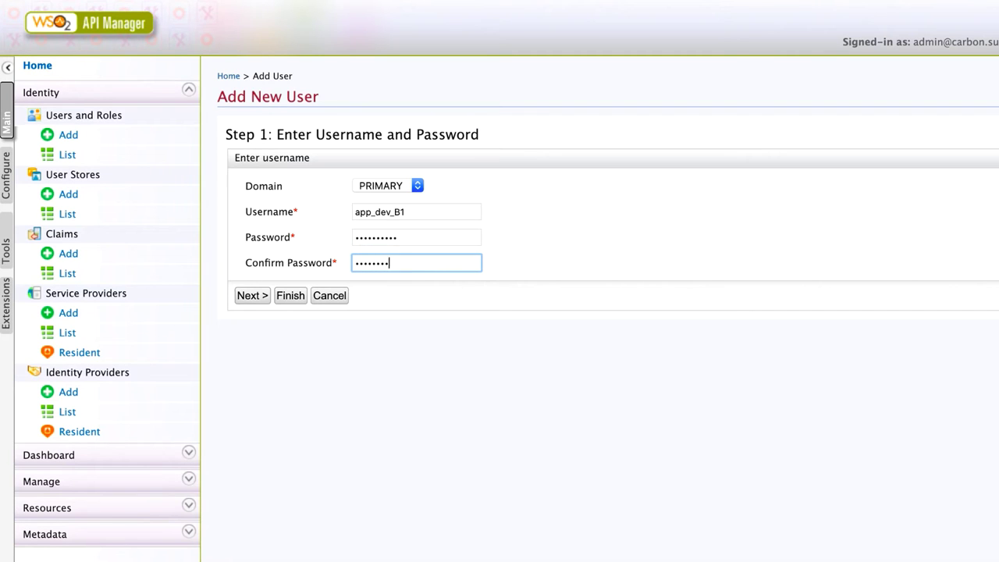
click(252, 294)
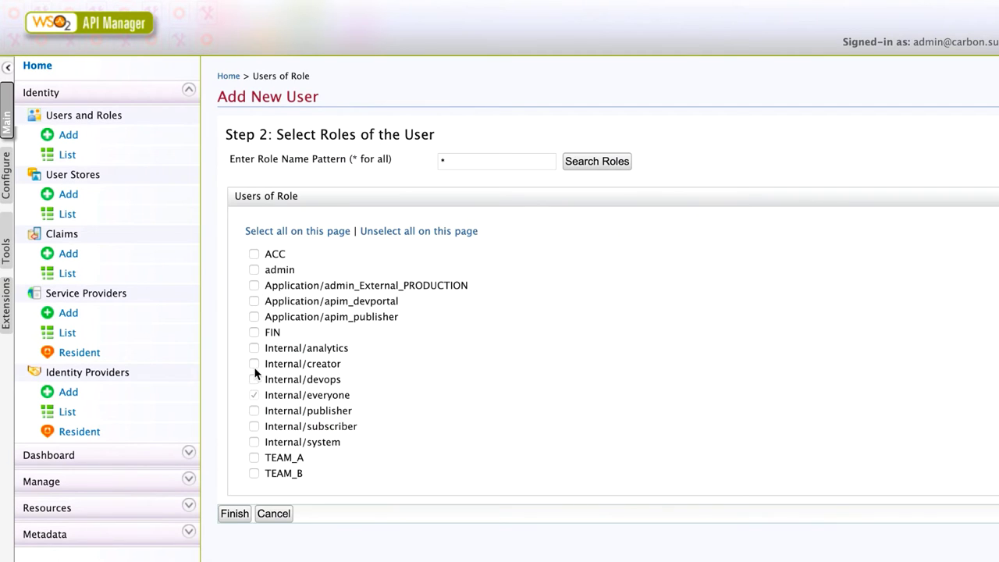
click(253, 364)
click(234, 513)
click(428, 349)
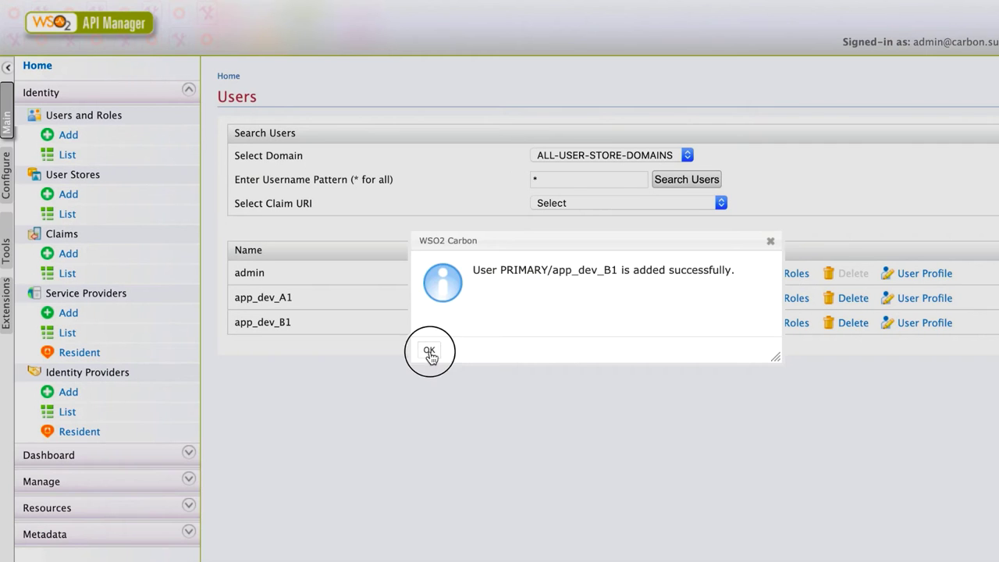
Step: Add the team-A lead user with the Internal/publisher and TEAM_A roles
click(78, 134)
click(369, 209)
text(t)
click(403, 227)
click(390, 234)
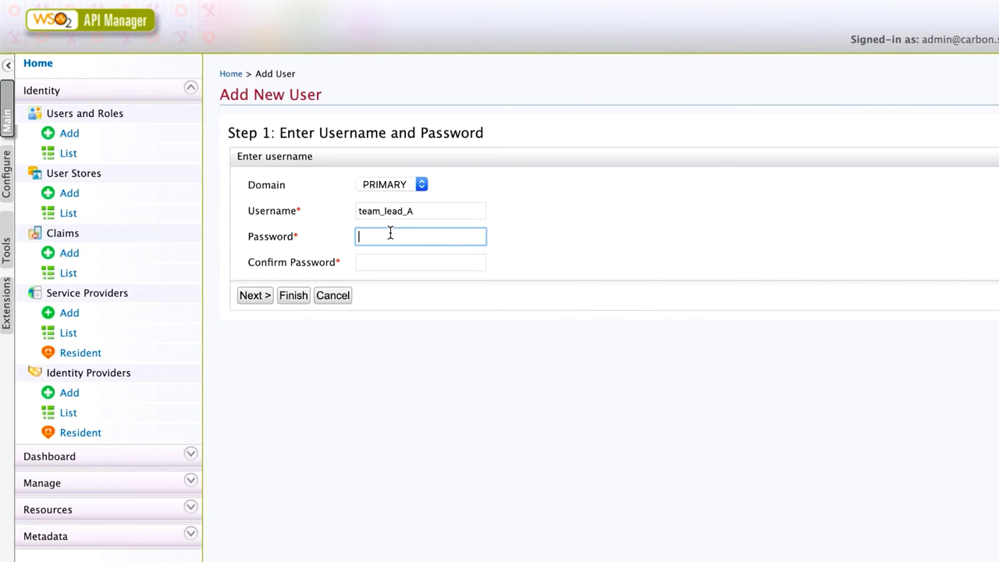
text(••••••)
key(Tab)
text(•)
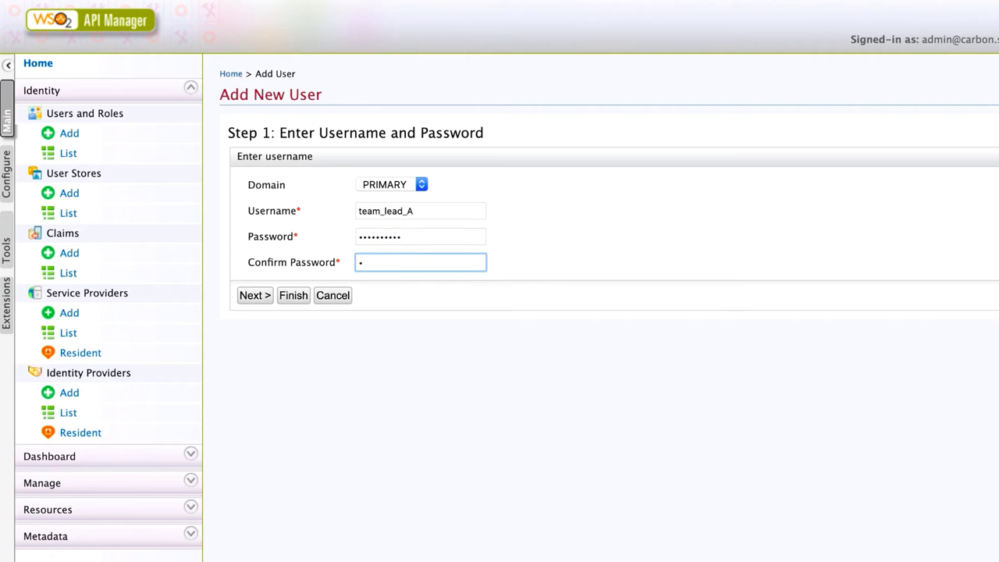
click(258, 296)
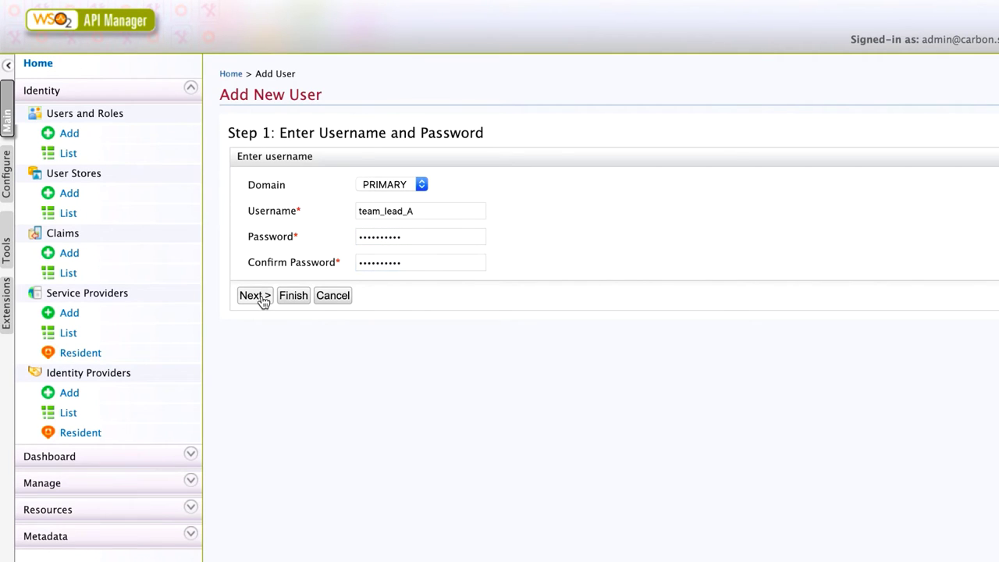
click(257, 411)
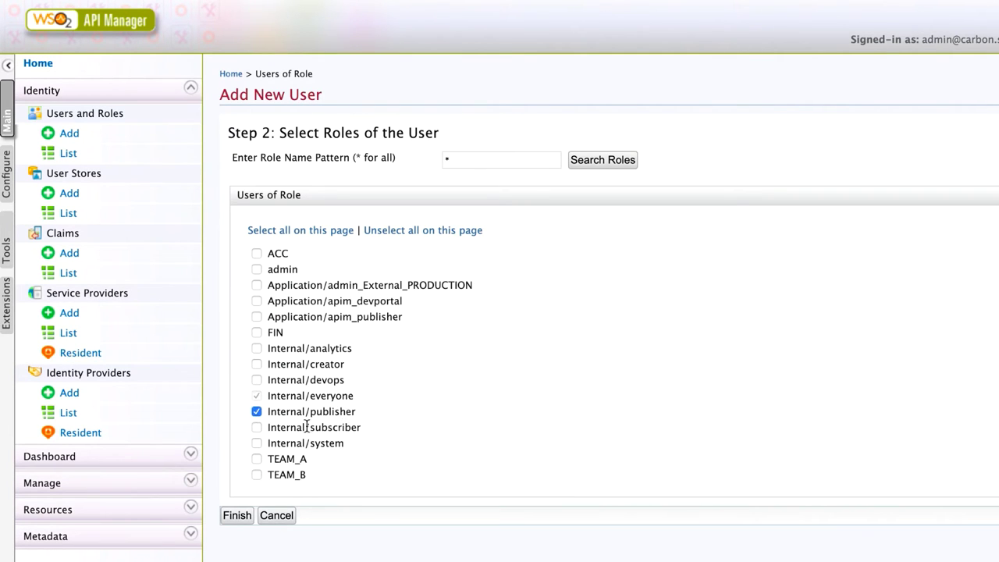
click(256, 459)
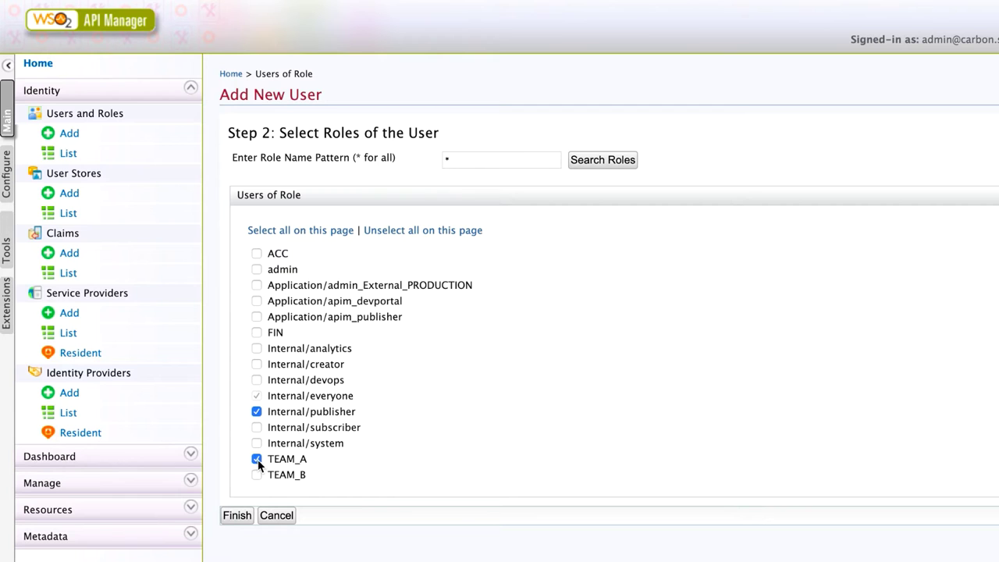
click(242, 516)
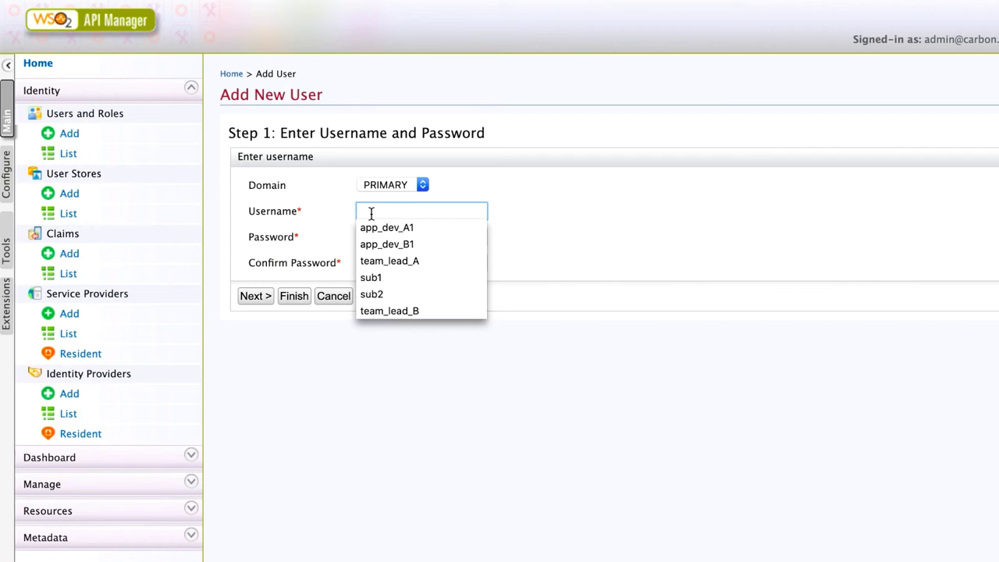
Step: Add the team-B lead user with the Internal/publisher and TEAM_B roles
text(t)
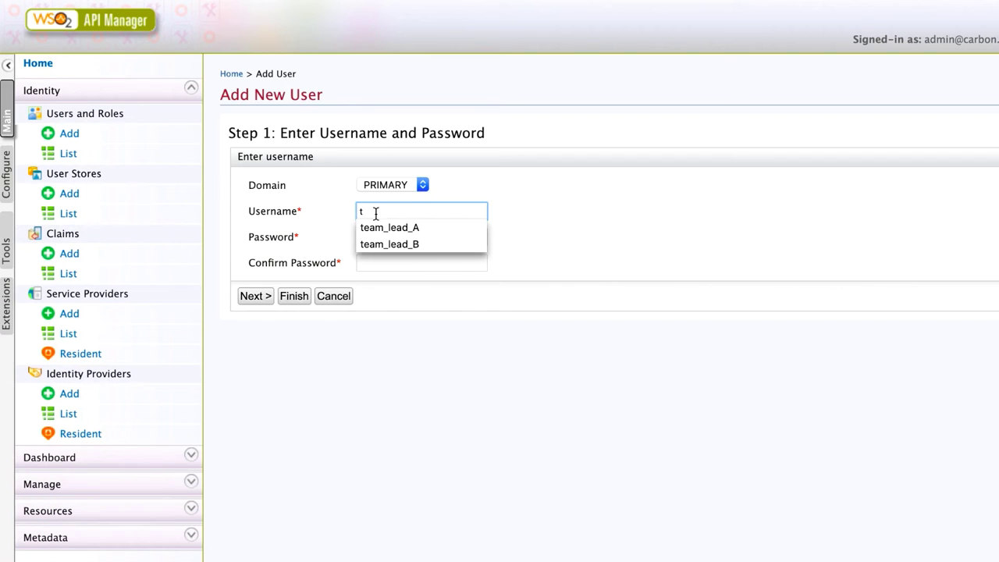
click(390, 243)
click(401, 241)
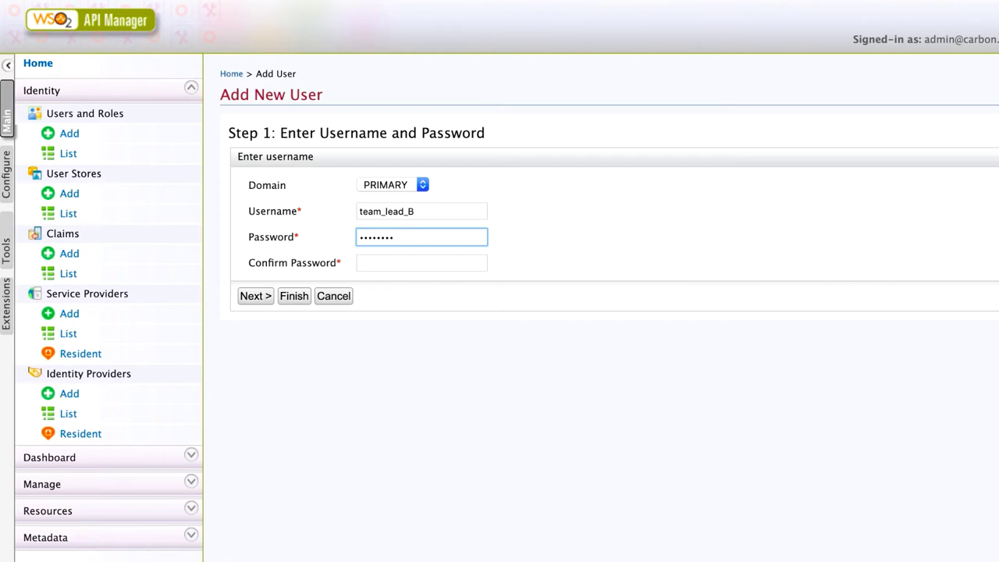
text(••)
click(421, 263)
text(••••••••••)
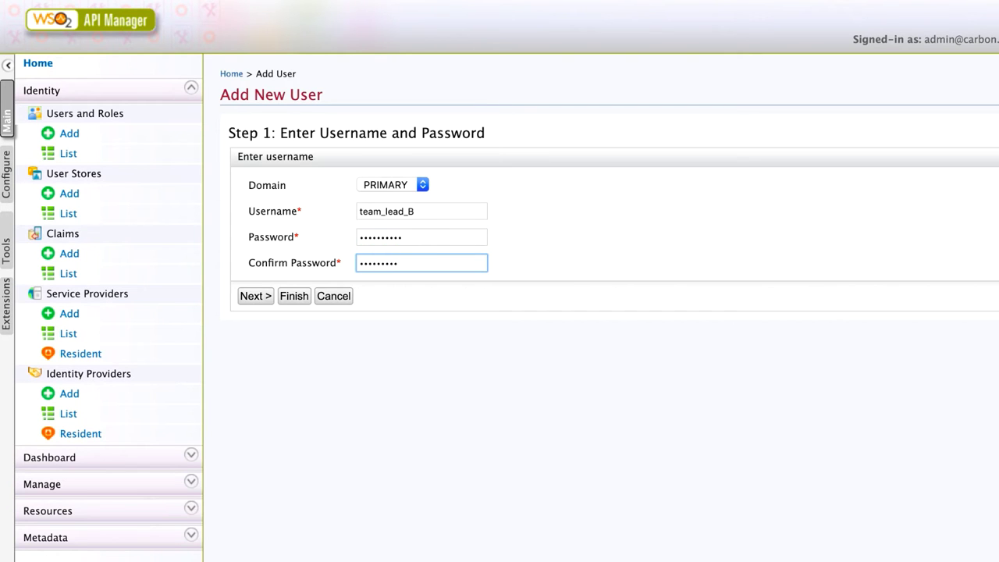
click(255, 296)
click(257, 412)
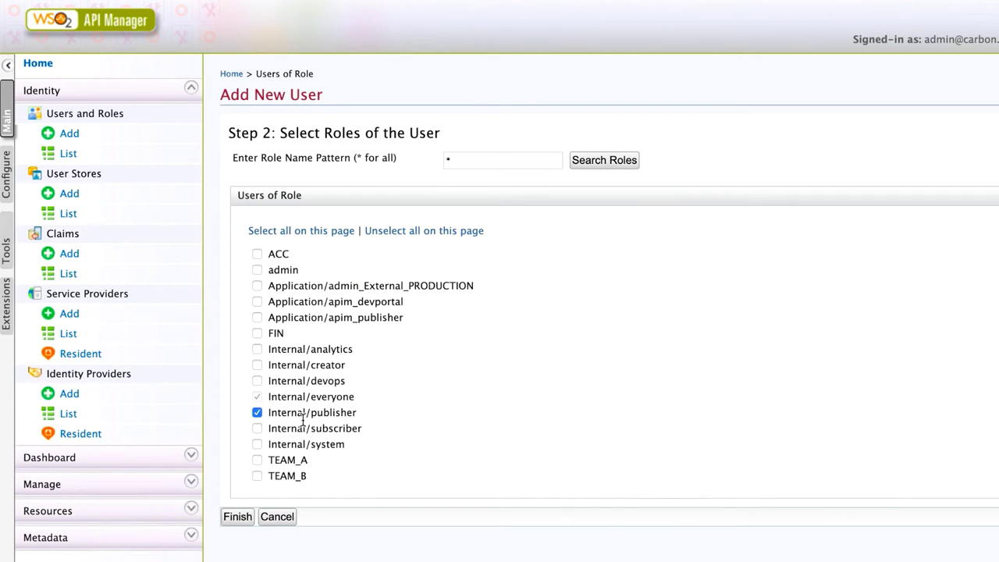
click(257, 475)
click(237, 516)
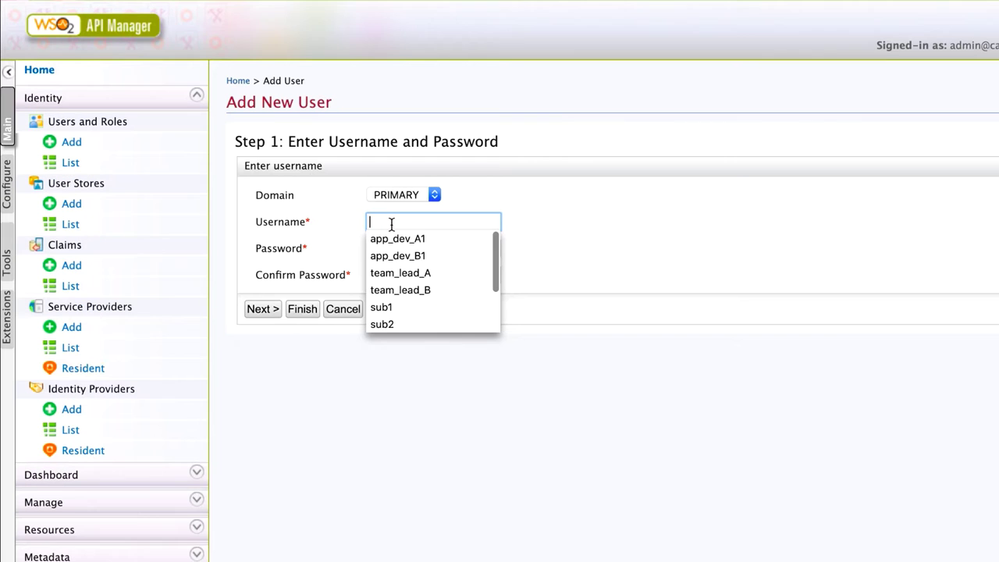
Step: Add a subscriber user with the Internal/subscriber role
text(s)
click(381, 236)
click(386, 249)
text(•••••••)
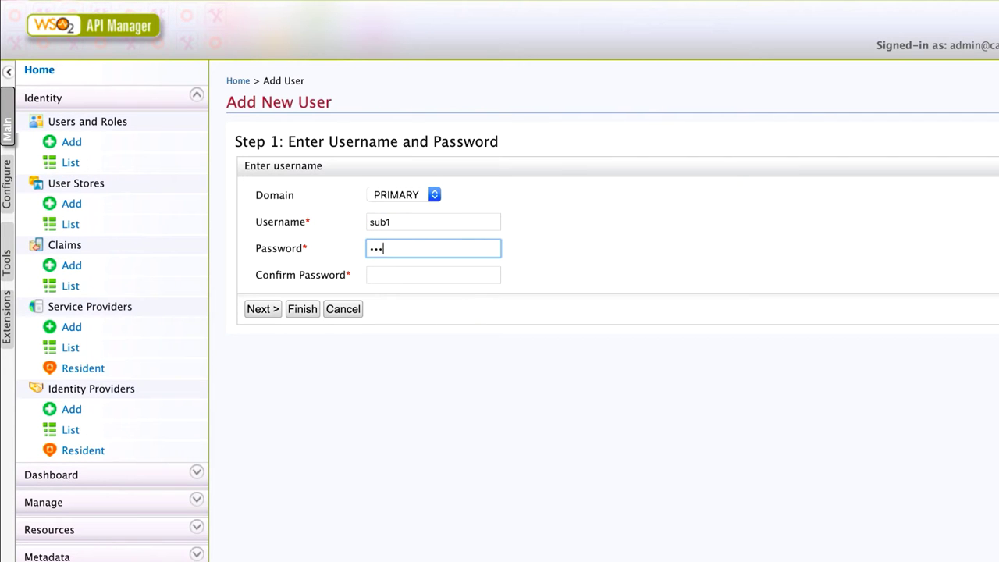
key(Tab)
text(•)
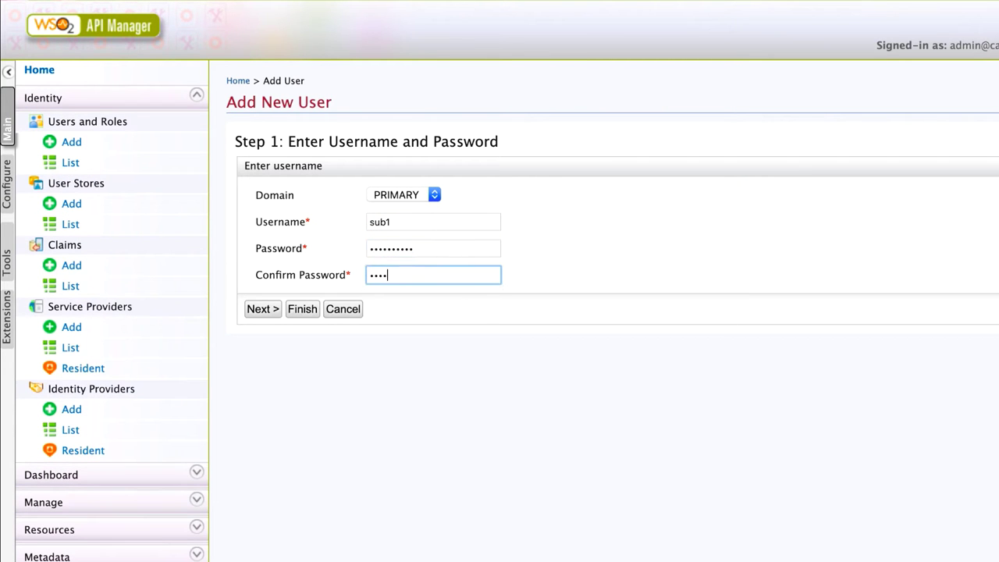
click(265, 310)
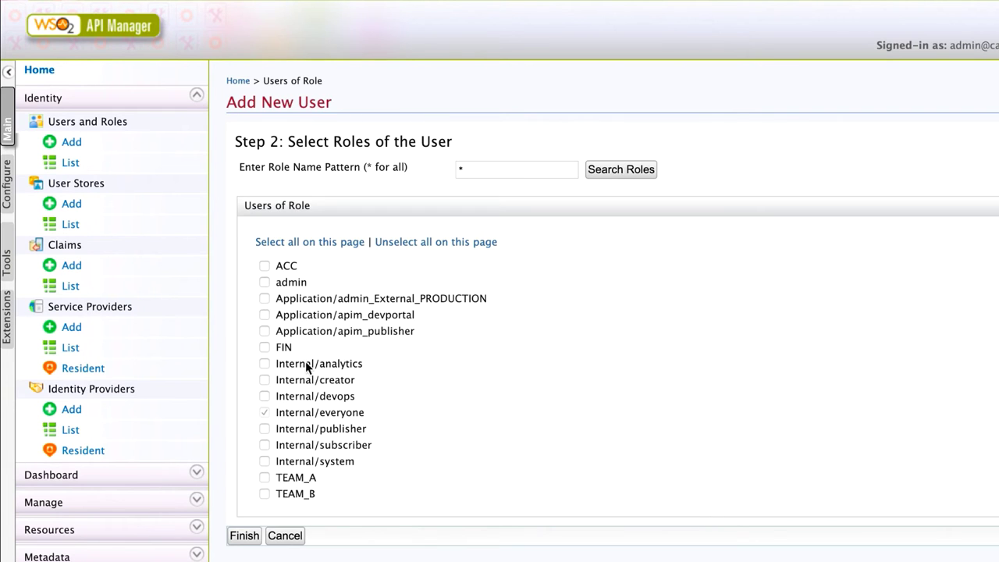
click(264, 445)
click(244, 535)
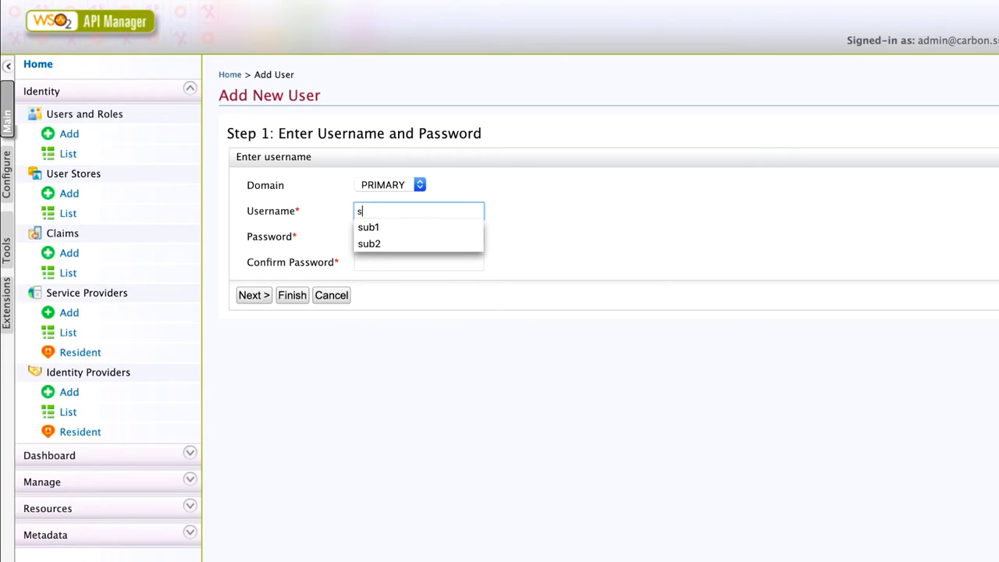
Step: Add the subscriber user sub2 with the Internal/subscriber and ACC roles
text(ub2)
click(389, 238)
text(s)
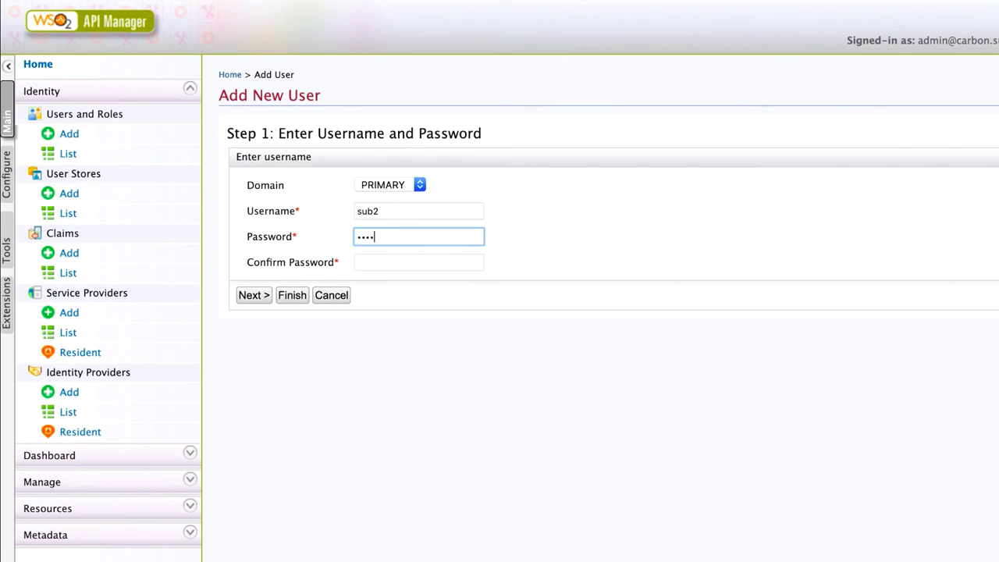
click(418, 263)
text(••)
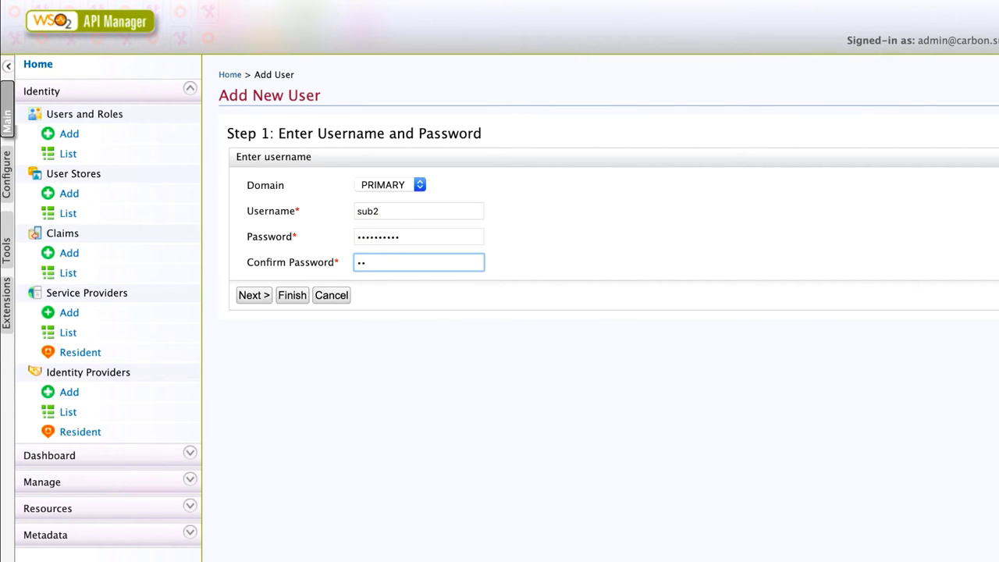
text(•••••)
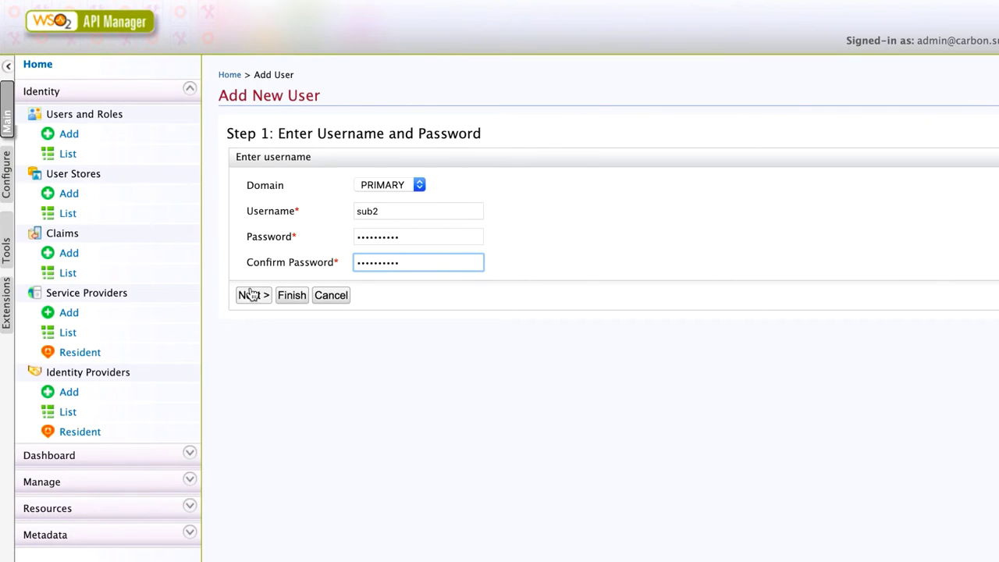
click(253, 295)
click(255, 426)
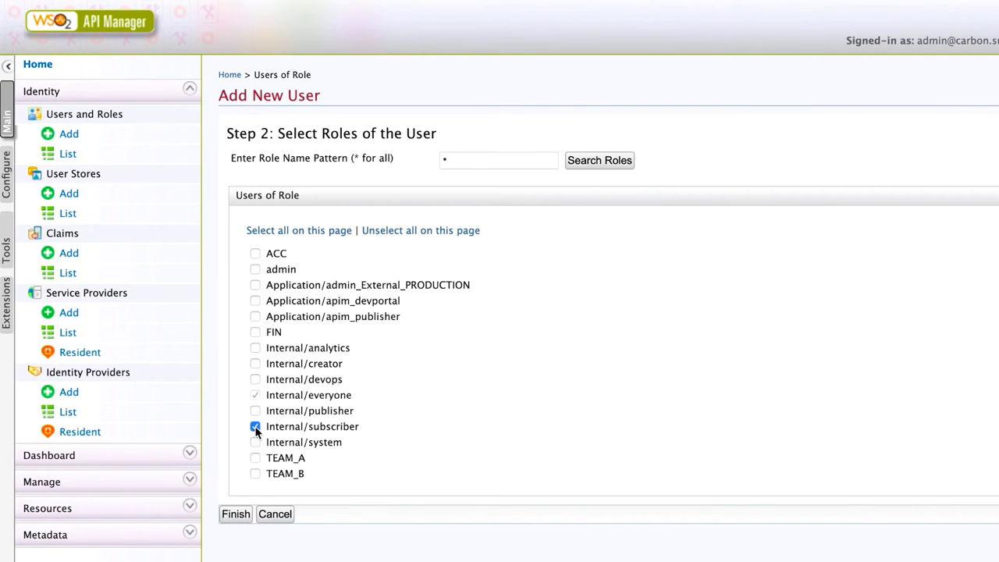
click(256, 254)
click(238, 513)
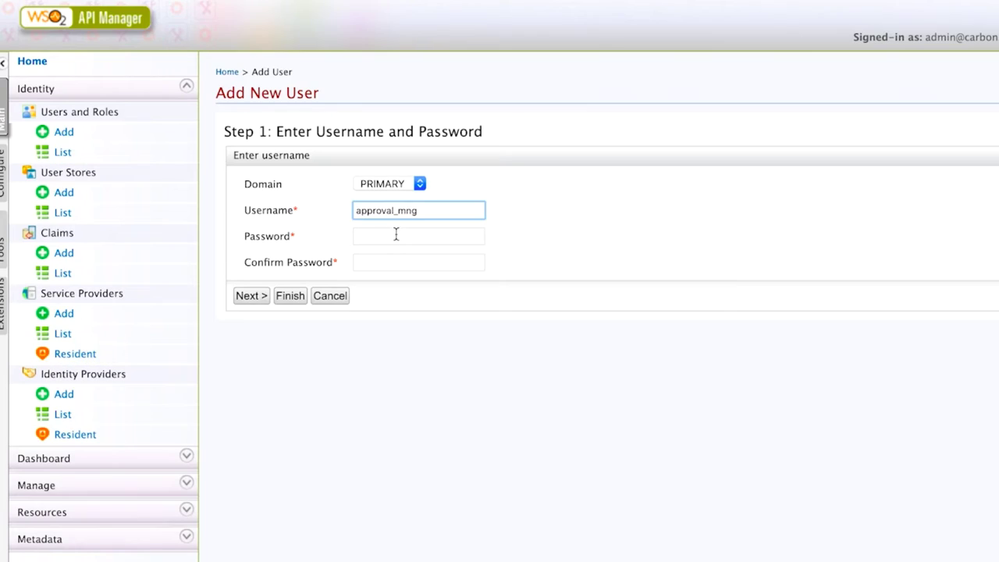
Step: Enter the approval manager's password and give the user the admin role
click(395, 236)
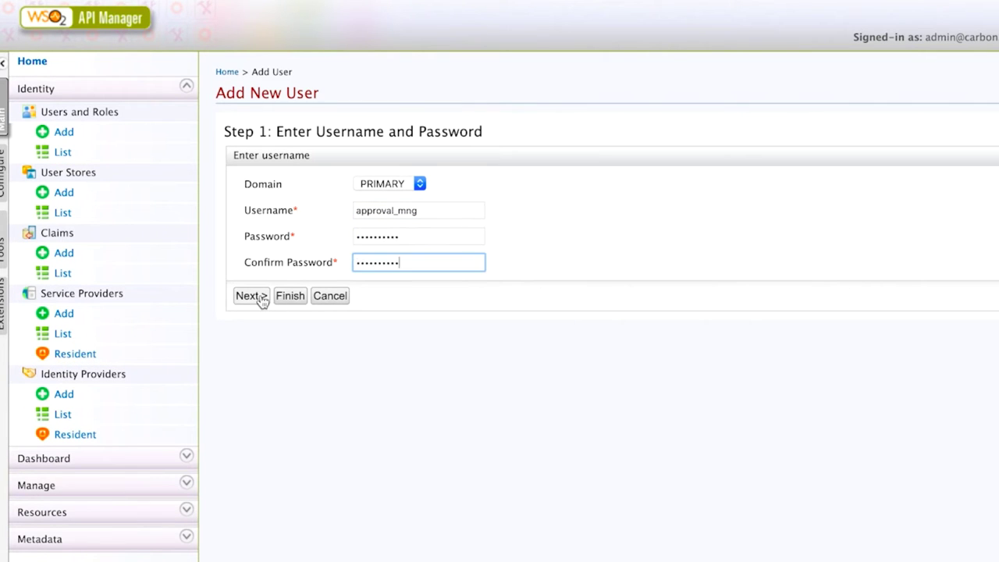
click(256, 296)
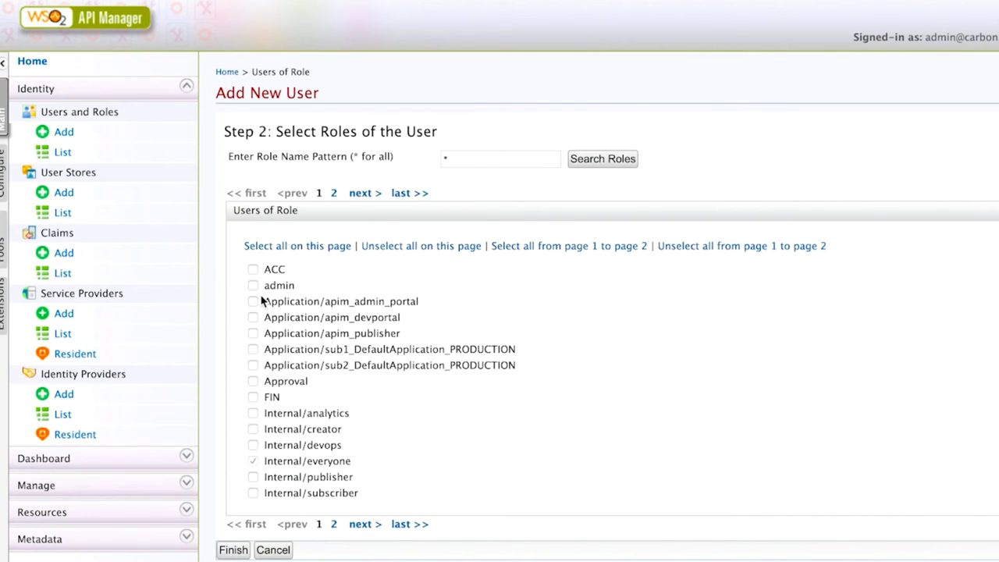
click(253, 286)
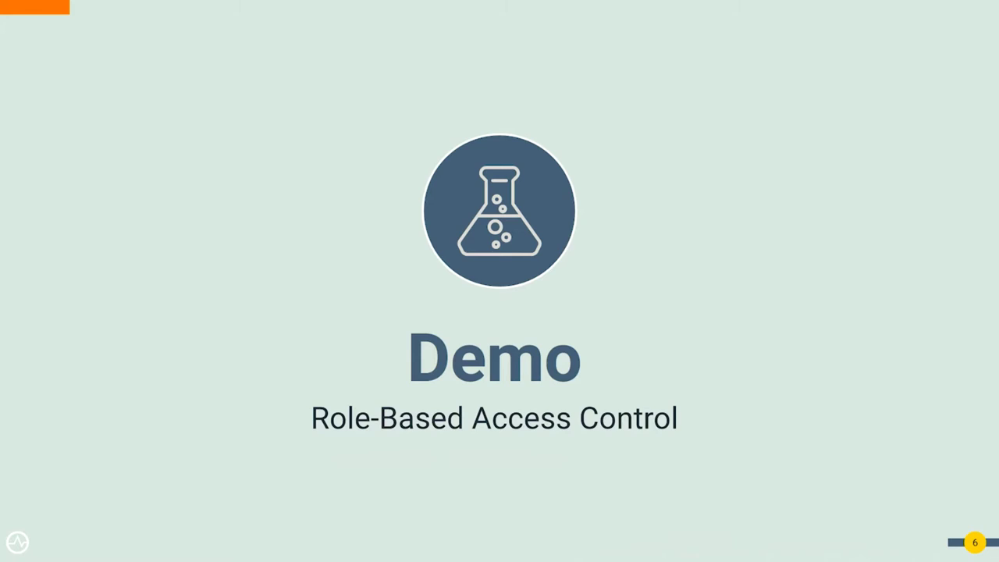
Step: Finish entering the context 'global' for Global_API in the Create an API form
text(lobal)
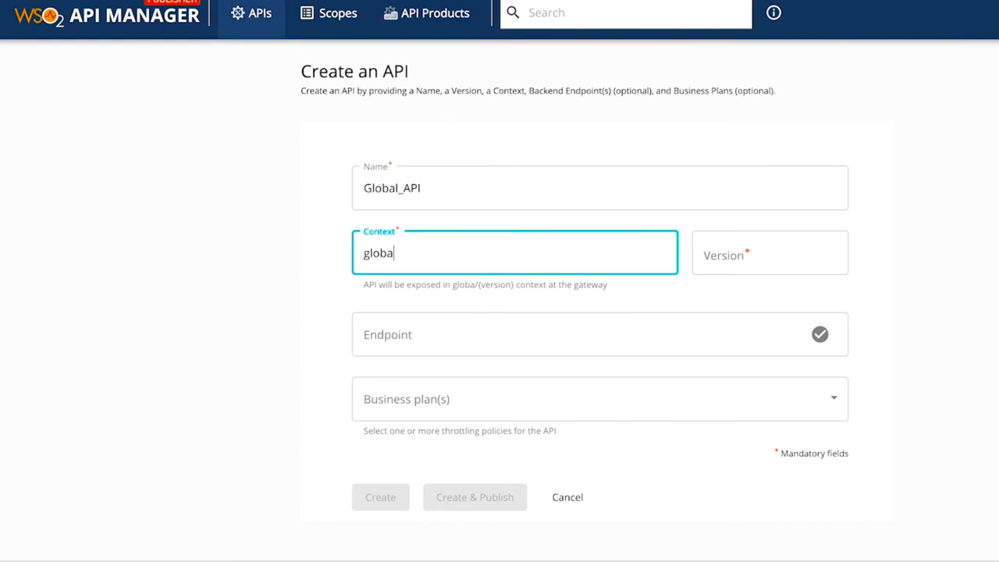
key(Tab)
text(0.0.1)
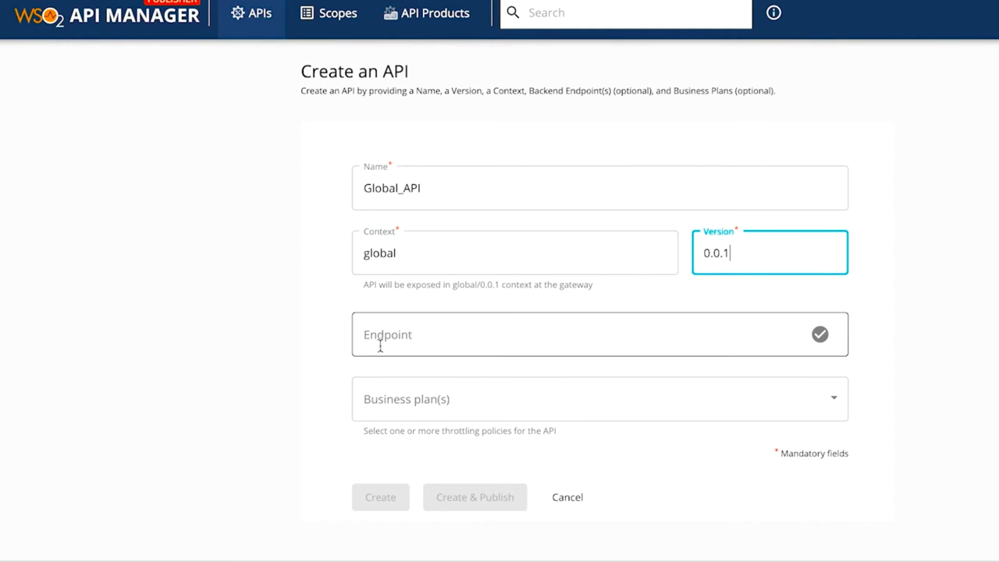
click(380, 346)
text(http://localho)
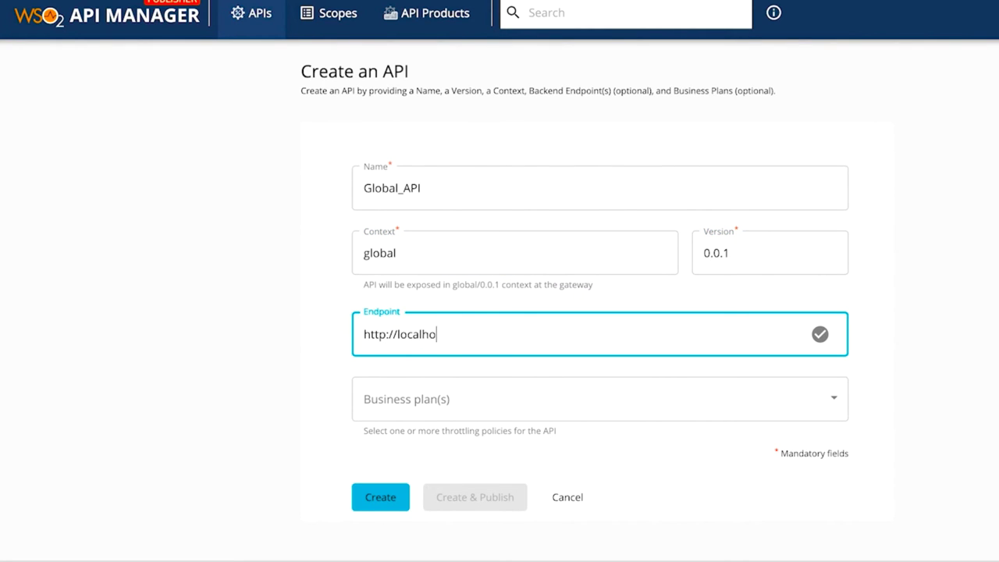
text(st:8080/global)
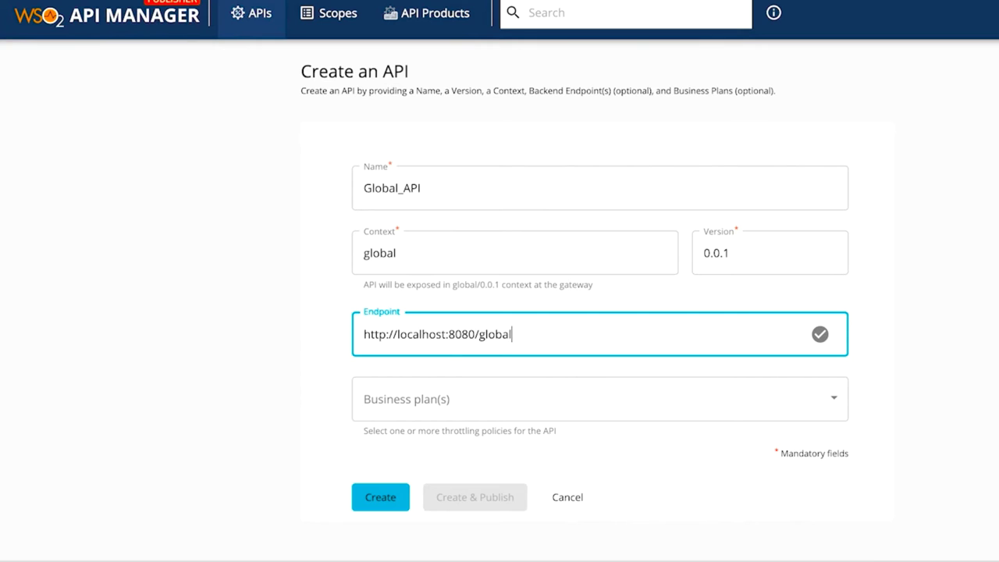
click(408, 399)
click(408, 402)
key(Escape)
click(457, 493)
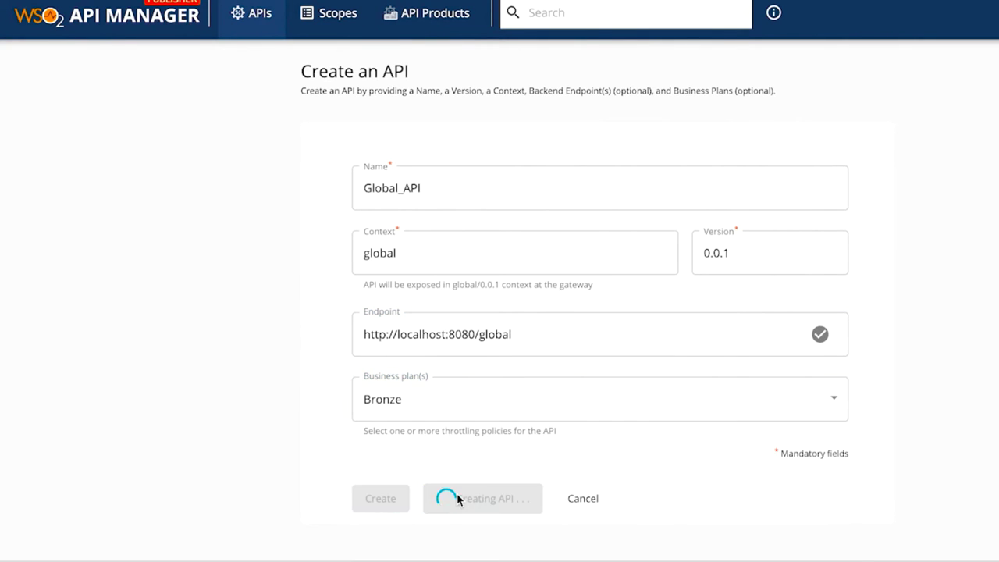
Step: Sign in to the Publisher as app_dev_A1
text(app_dev_A)
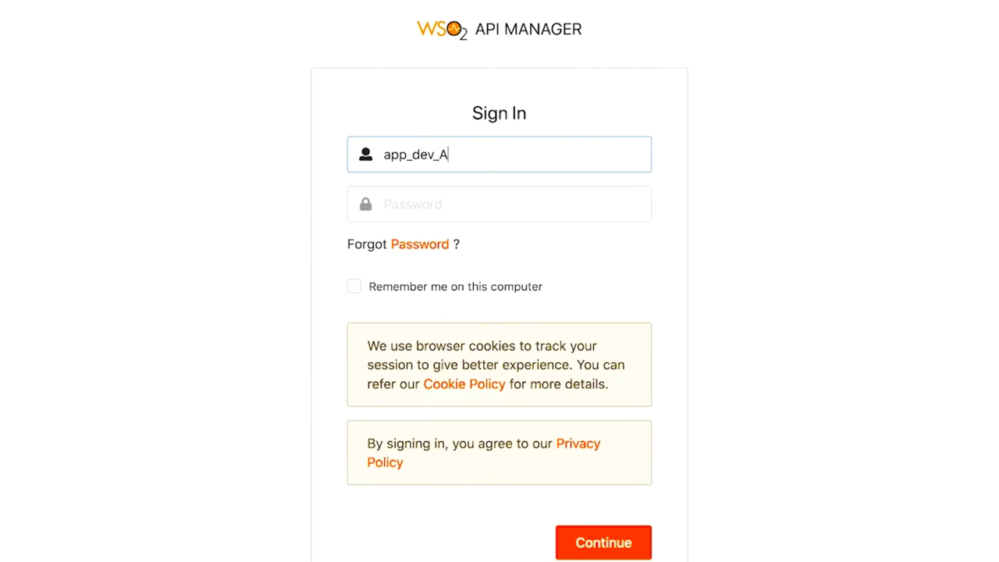
text(1)
key(Tab)
text(••••••••••)
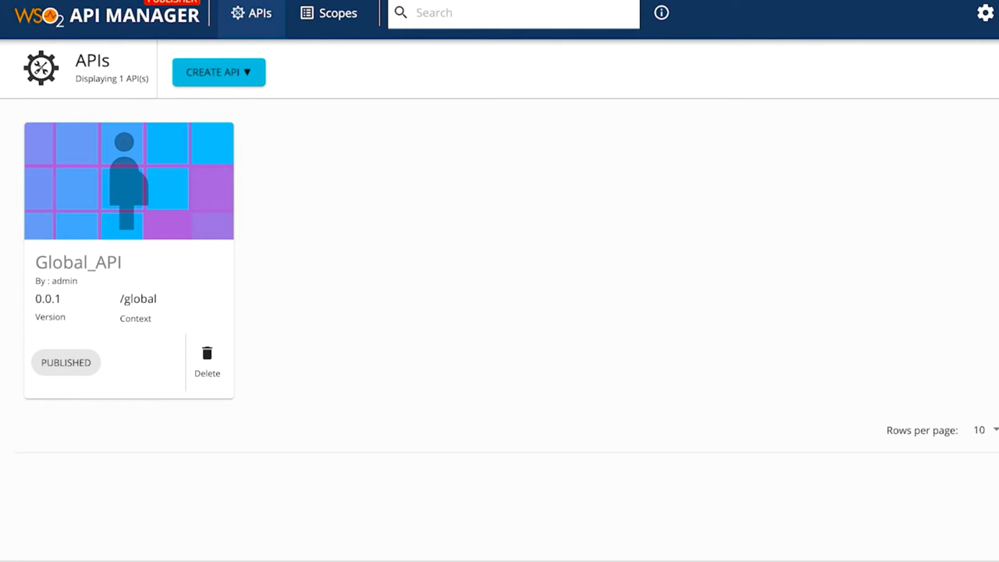
click(254, 72)
click(247, 117)
text(A)
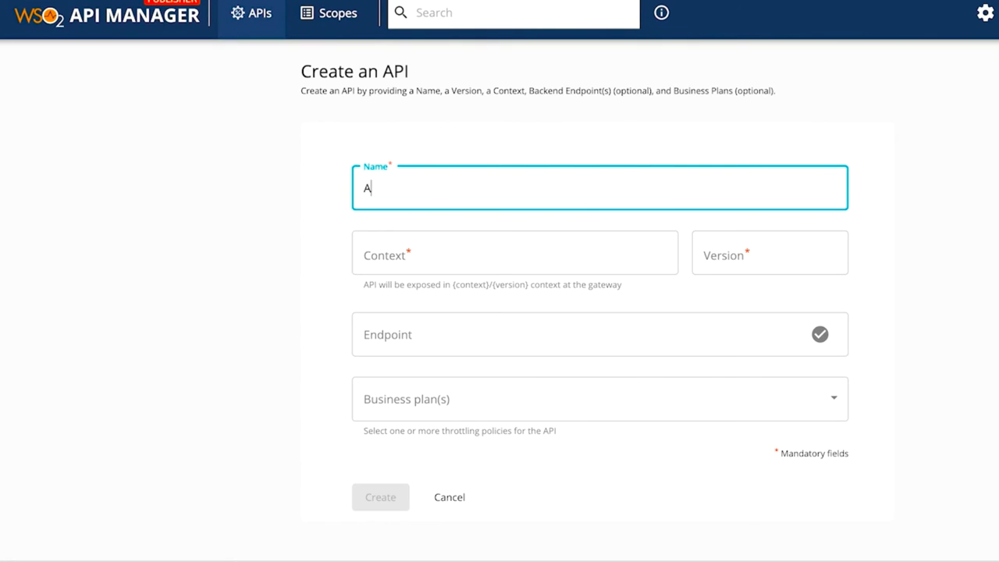
text(_team_API)
click(375, 251)
text(a_team)
key(Tab)
text(0.0.1)
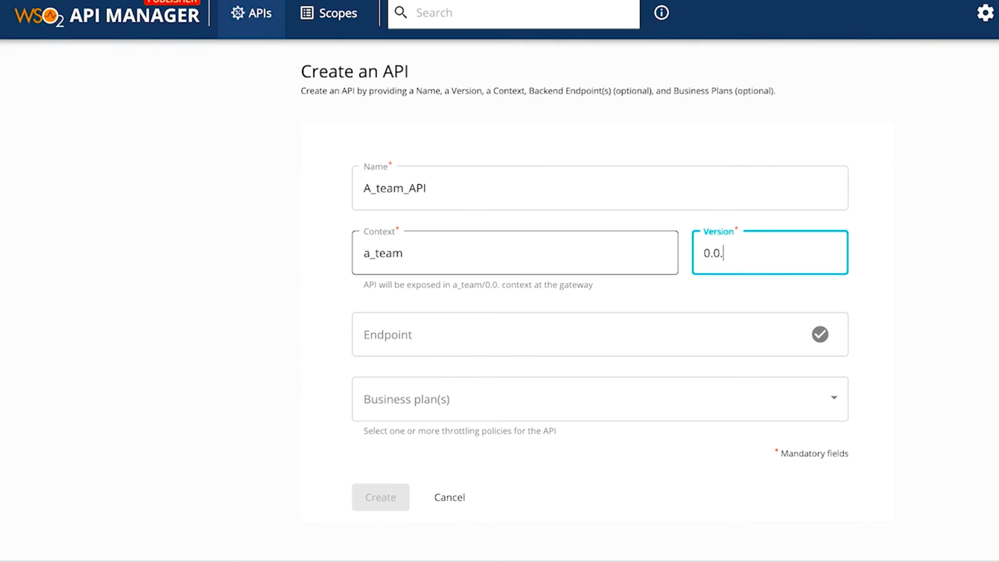
click(405, 337)
text(ht)
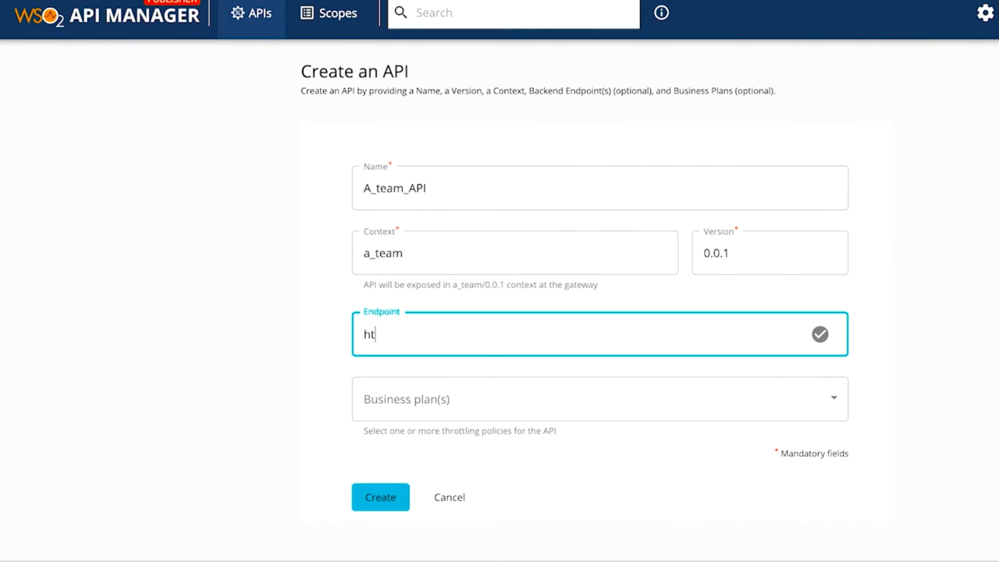
text(tp://localhost:8080/a_team)
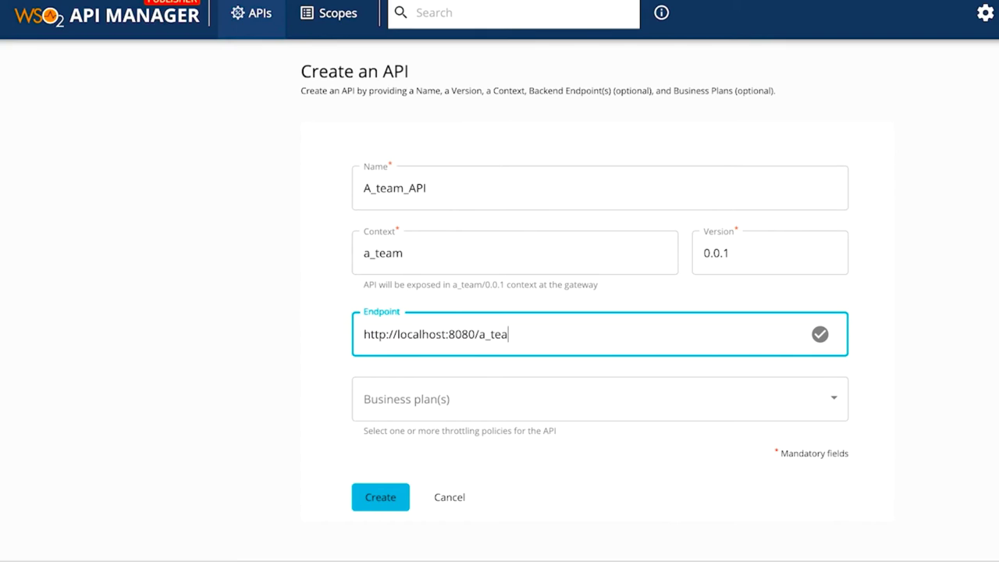
click(457, 404)
click(367, 398)
click(302, 418)
click(380, 497)
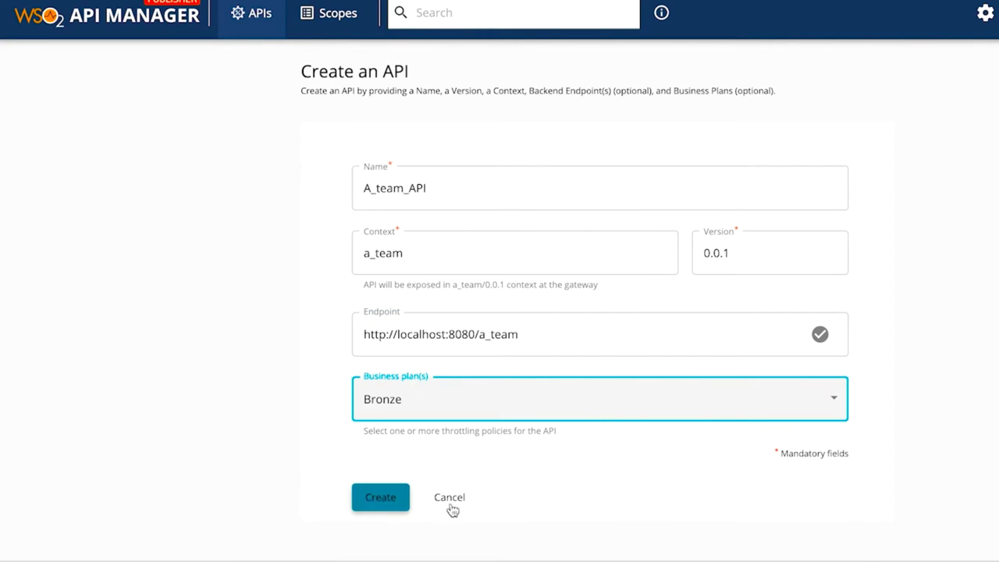
click(86, 153)
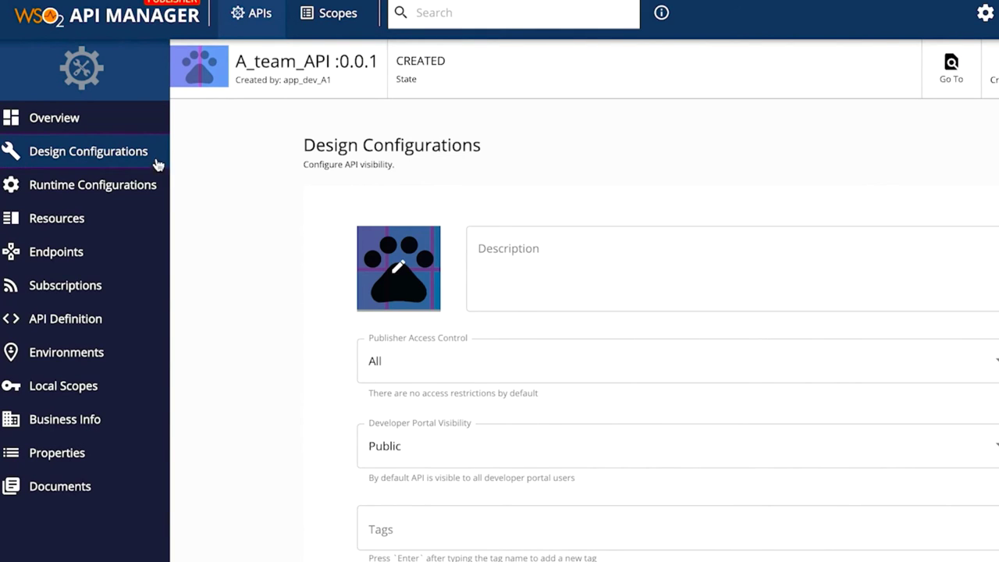
Step: Restrict the API's publisher access to the TEAM_A role
scroll(410, 247, down, 1)
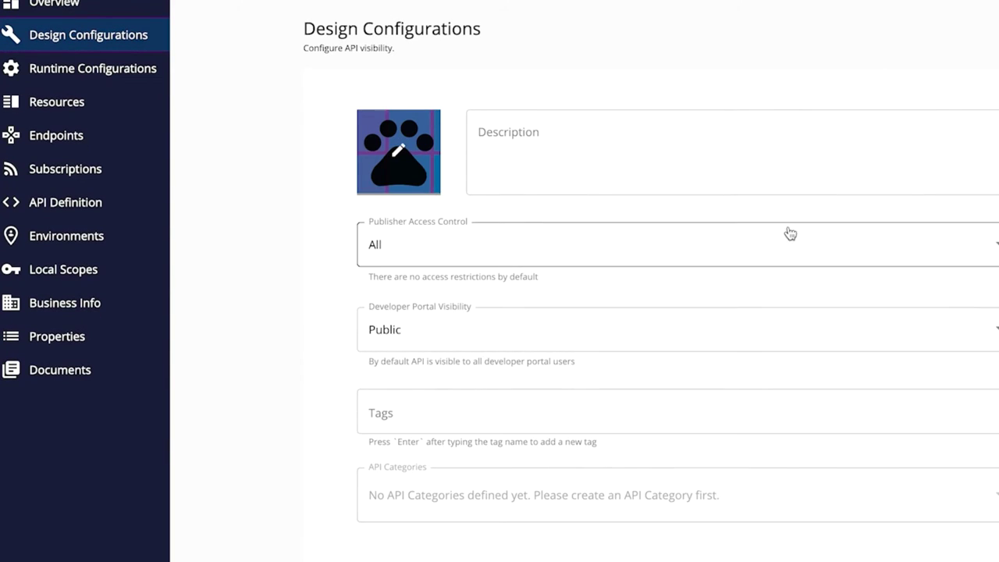
click(932, 248)
click(869, 281)
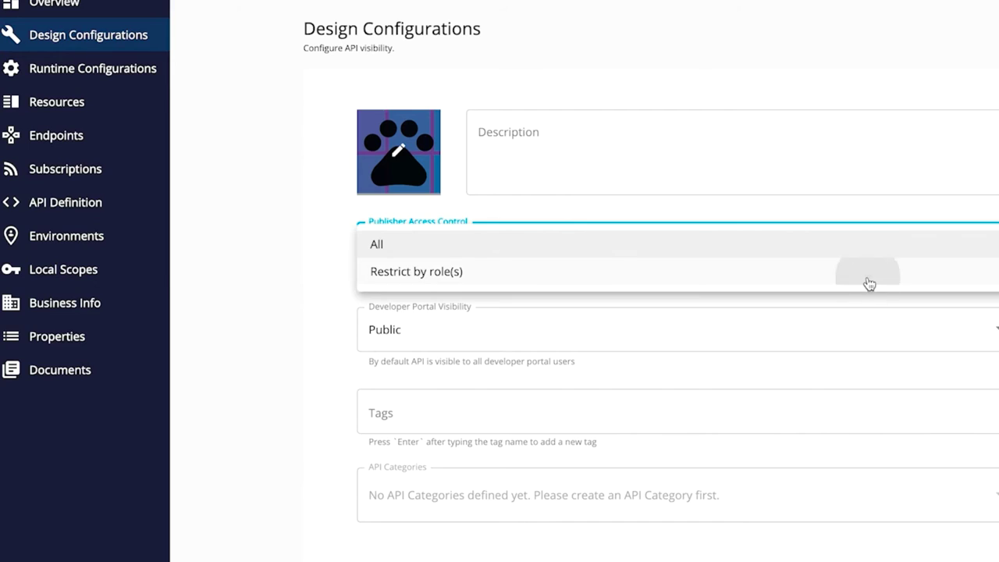
click(660, 315)
text(TEAM_A)
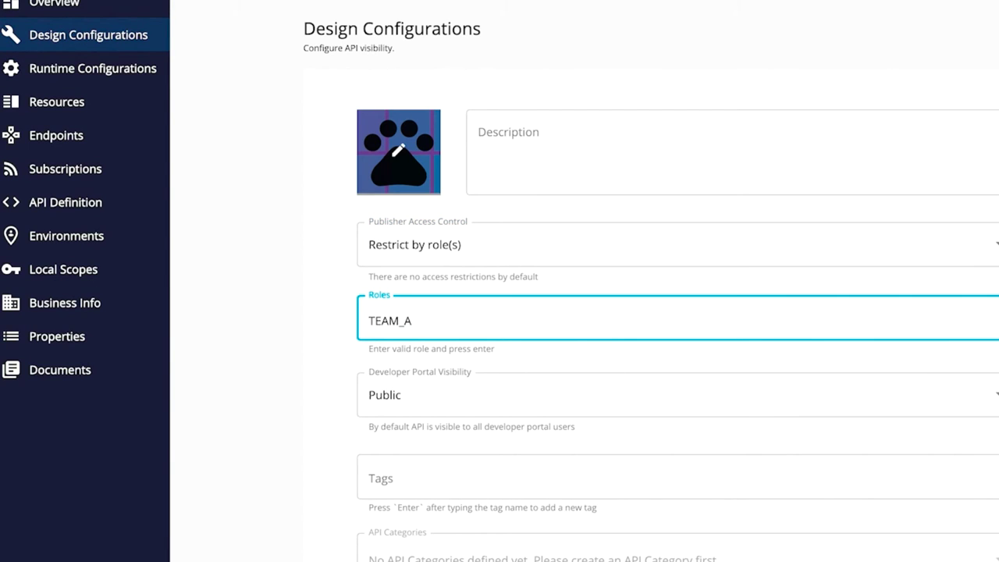
key(Return)
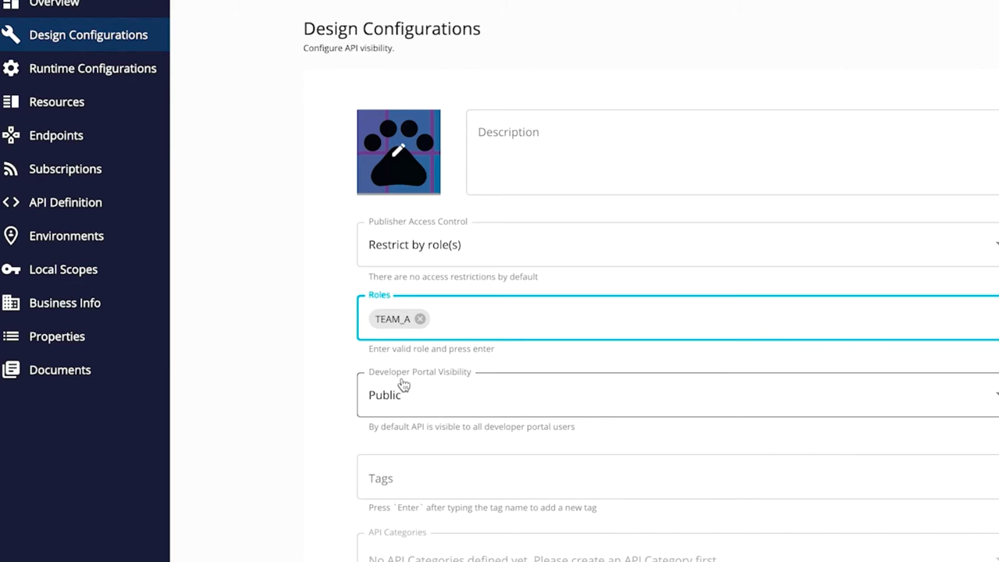
Step: Restrict B_Team_API's publisher access to TEAM_B, then try adding NoneExistingRole to show it is rejected
scroll(428, 401, down, 3)
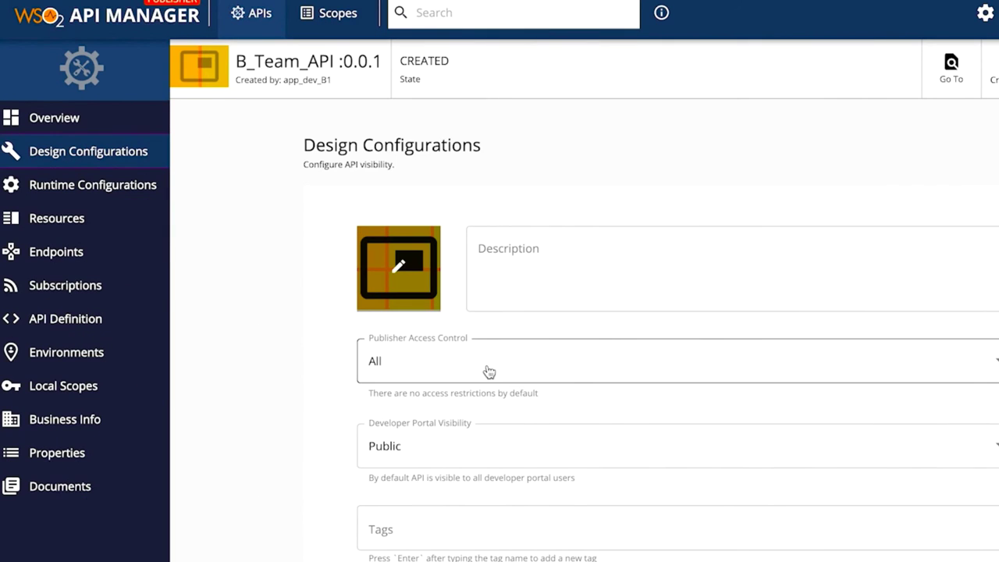
click(490, 371)
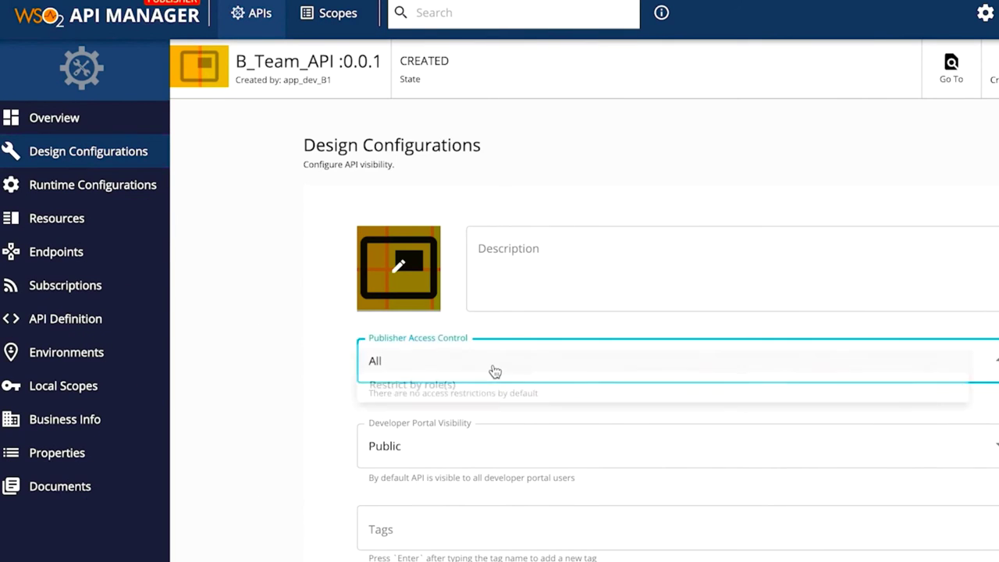
click(459, 388)
click(445, 437)
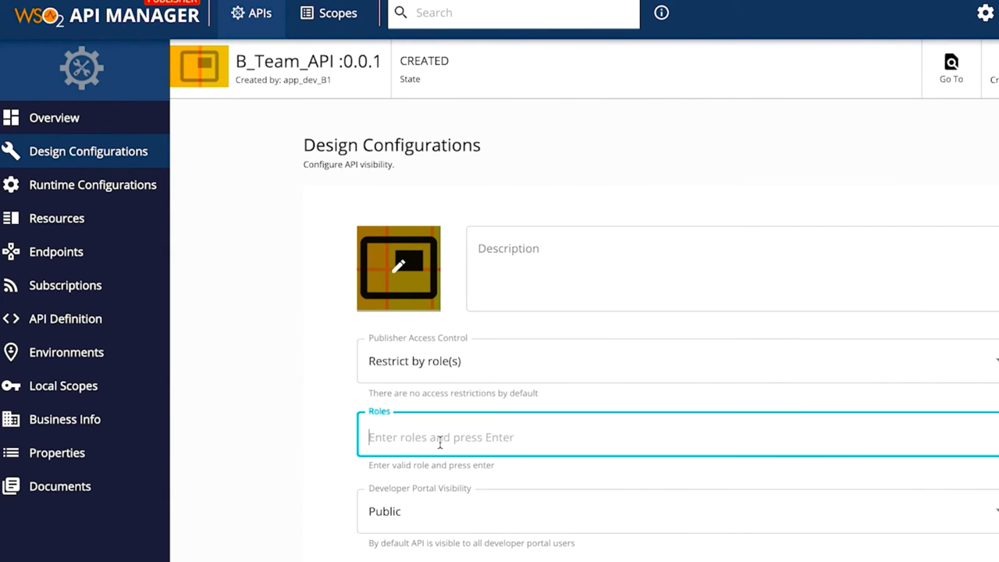
text(TEAM)
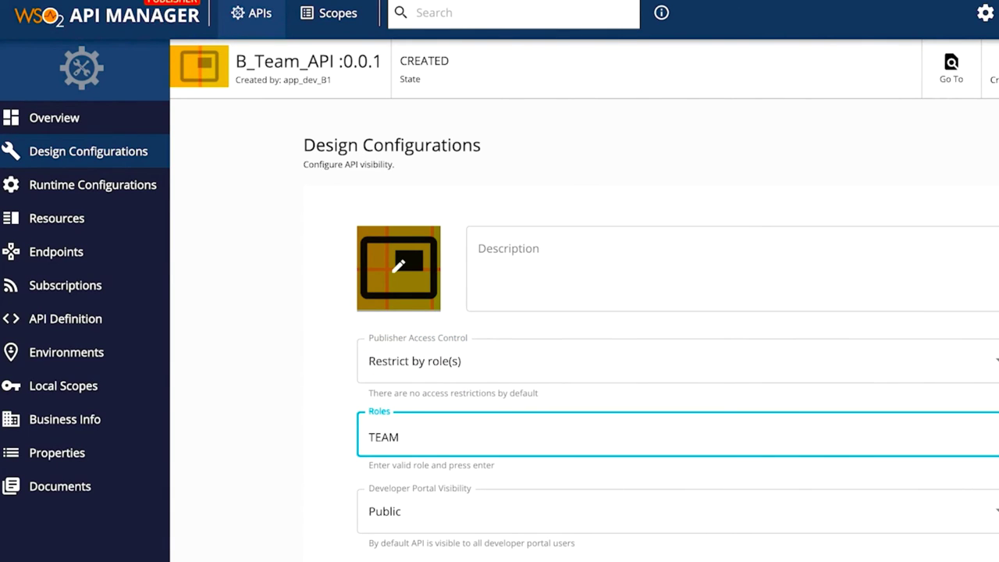
text(_B)
key(Return)
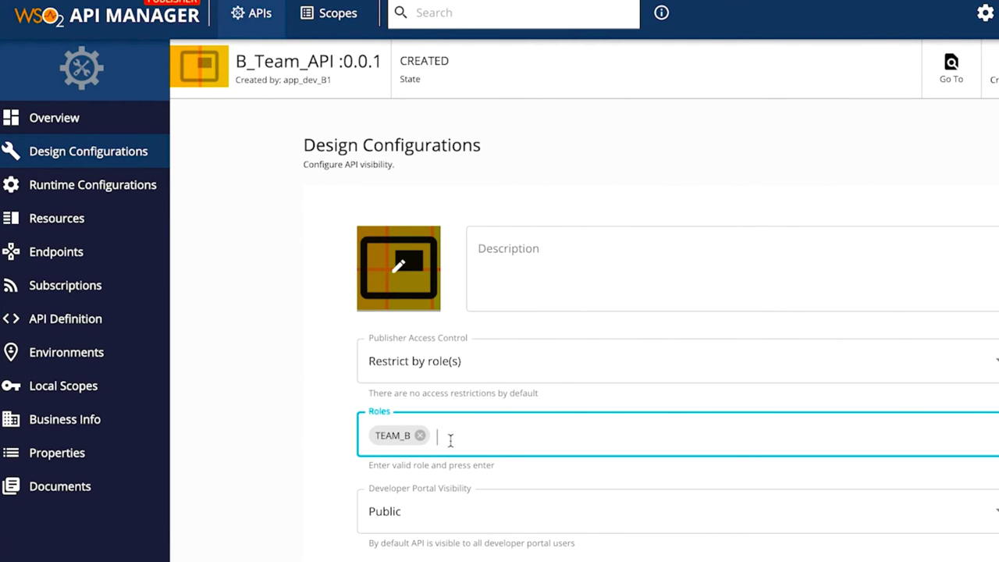
text(N)
text(one)
text(Existing)
text(Role)
key(Return)
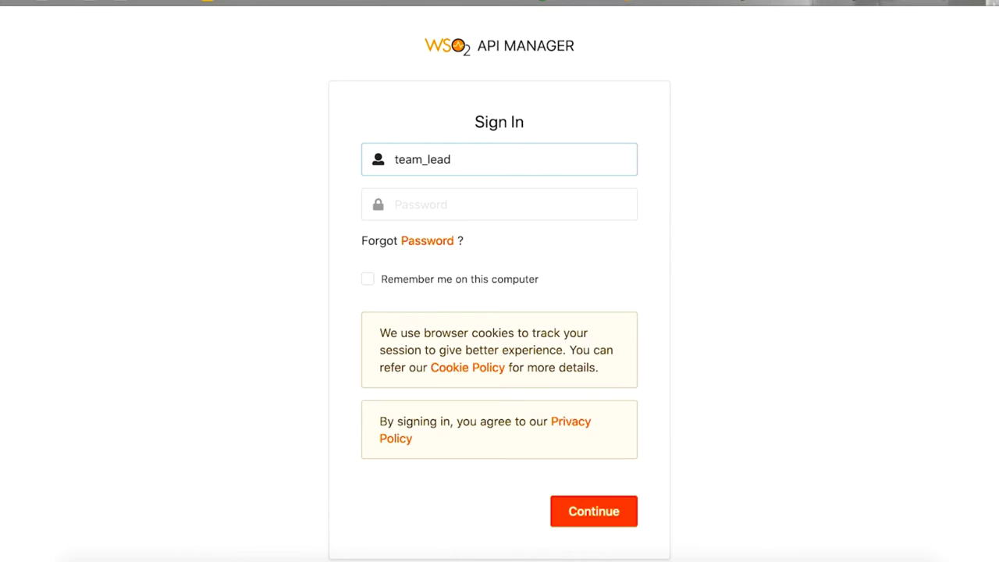
Step: Sign in as team_lead_A and publish A_team_API from its Lifecycle page
key(Tab)
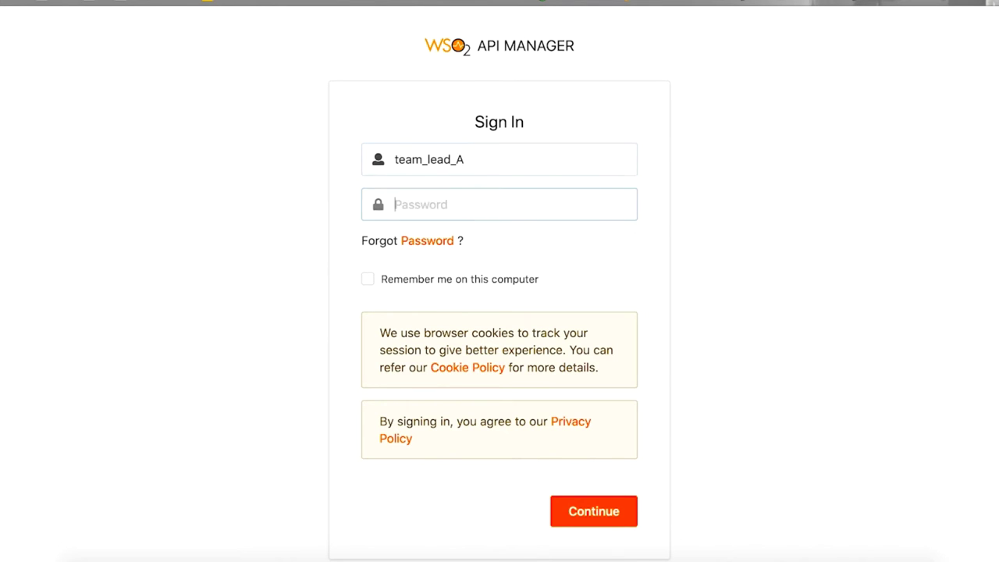
text(team_lead_A)
key(Return)
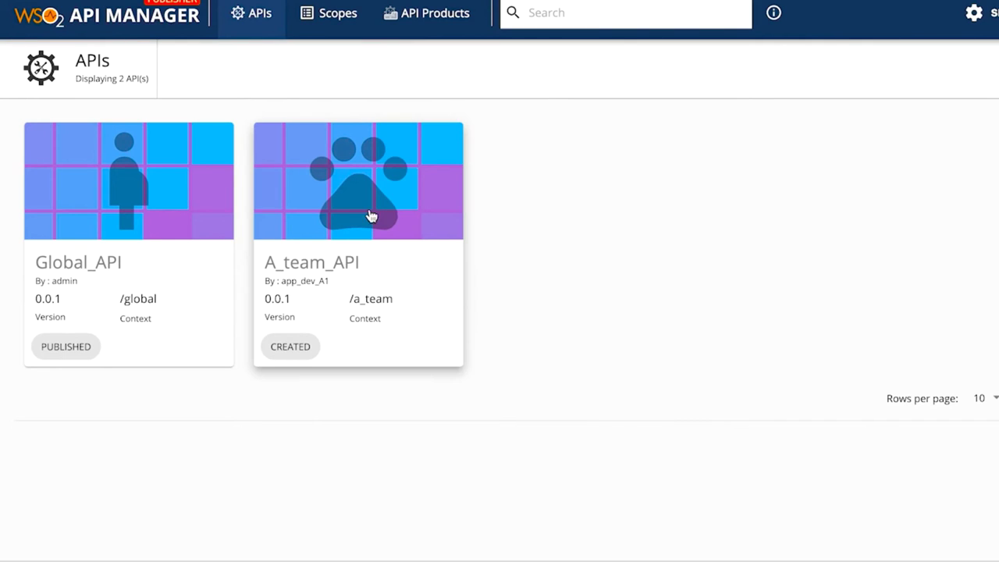
click(361, 209)
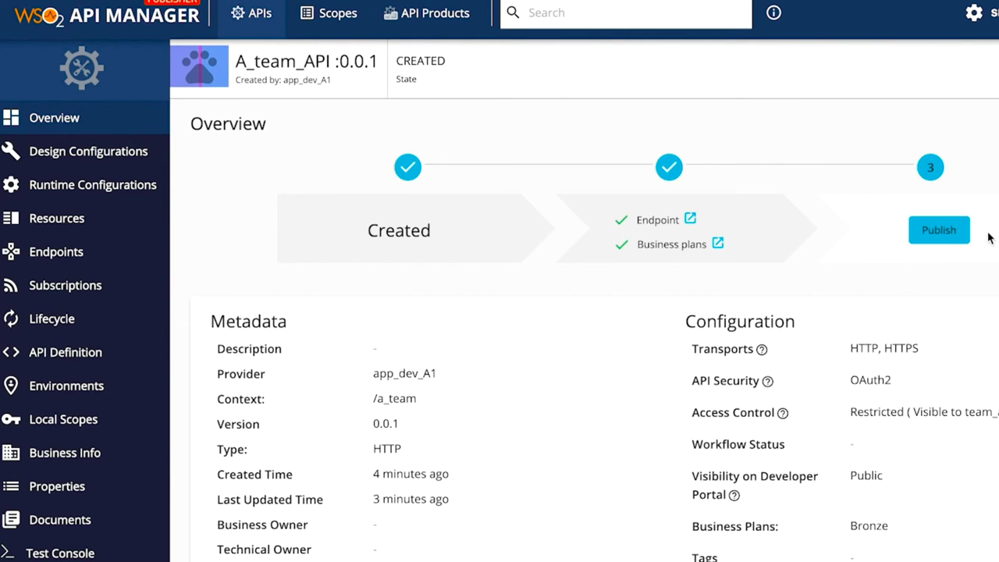
scroll(988, 237, down, 5)
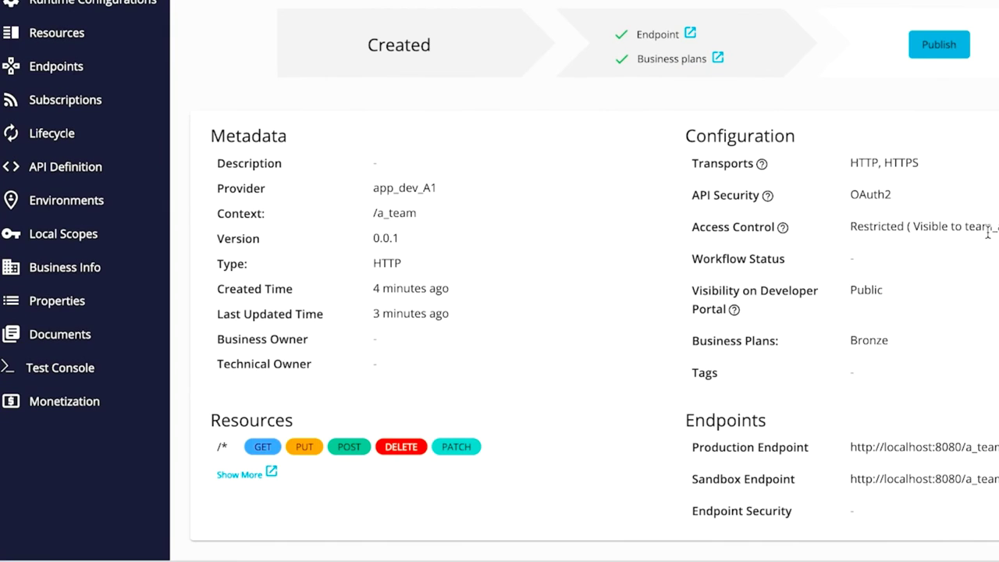
click(69, 134)
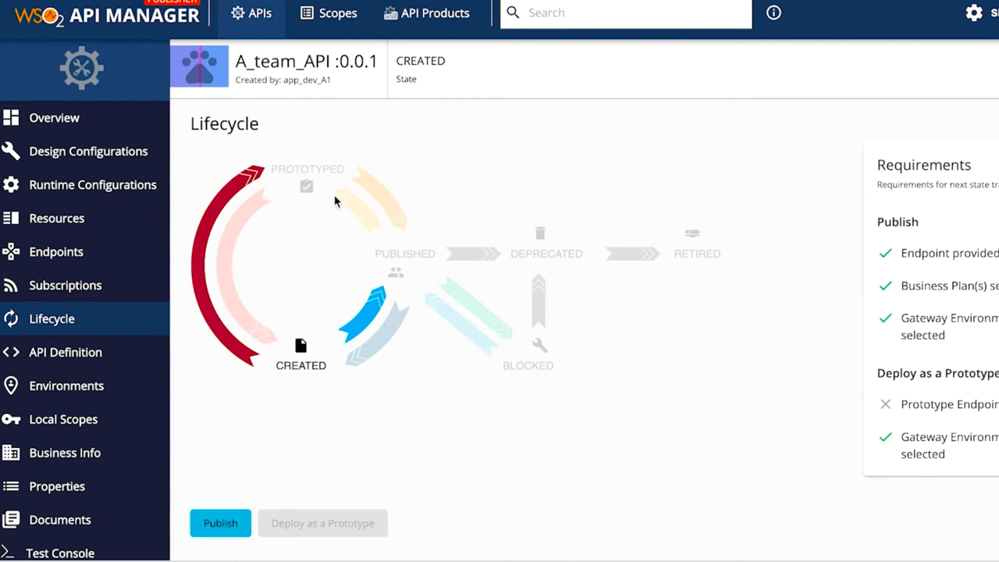
click(228, 520)
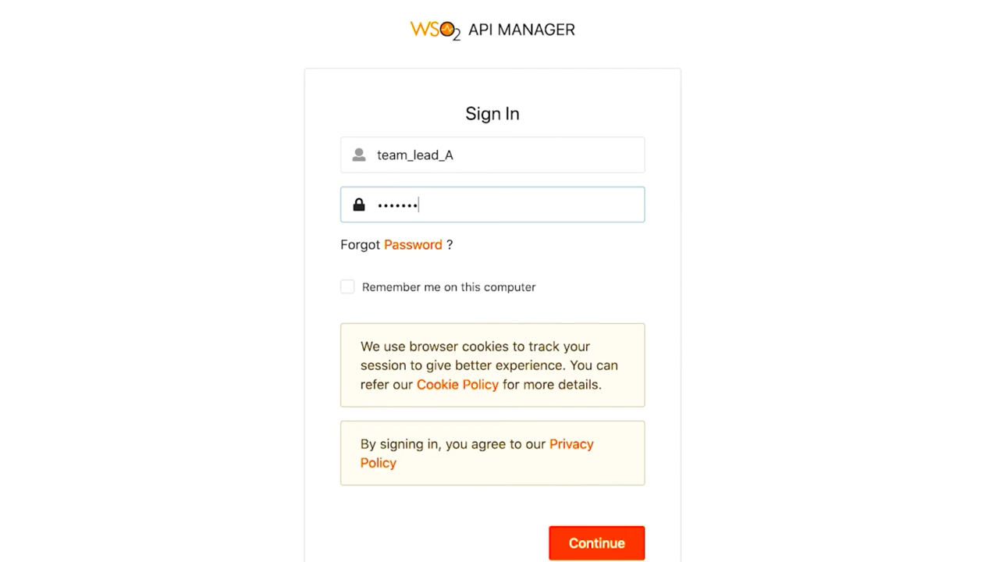
Step: Sign in and open A_team_API's configuration page
text(a)
key(Return)
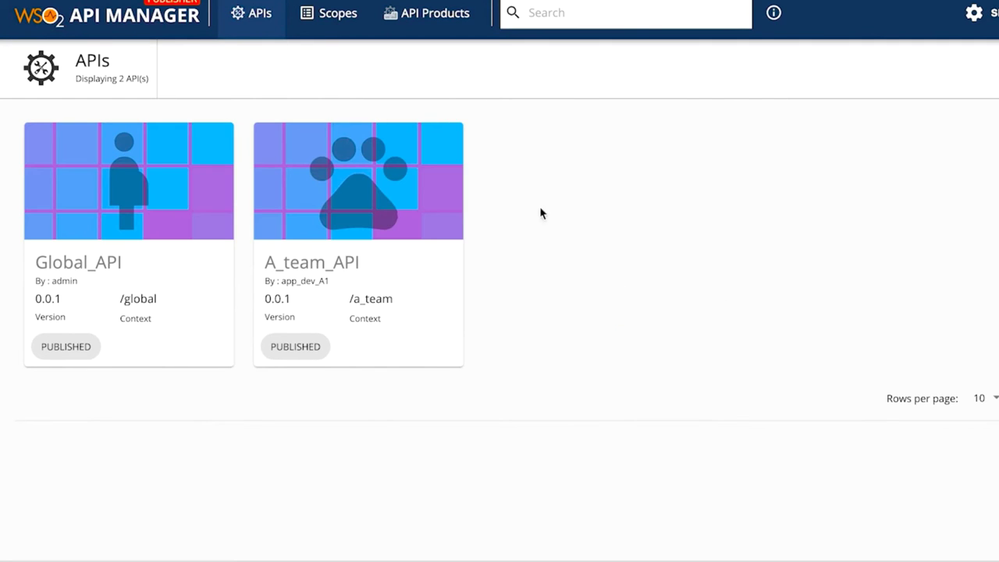
click(371, 219)
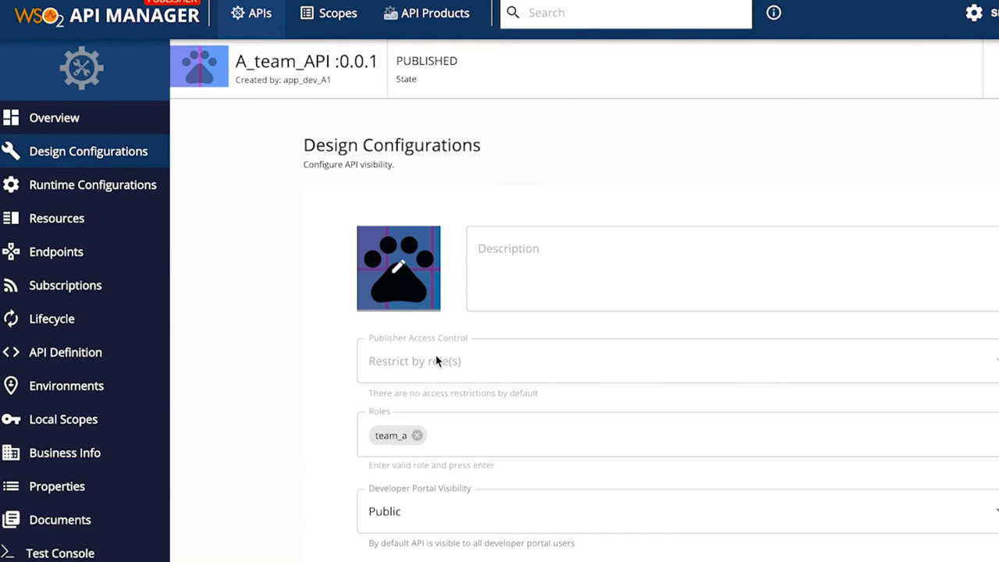
scroll(436, 356, down, 2)
scroll(486, 383, down, 1)
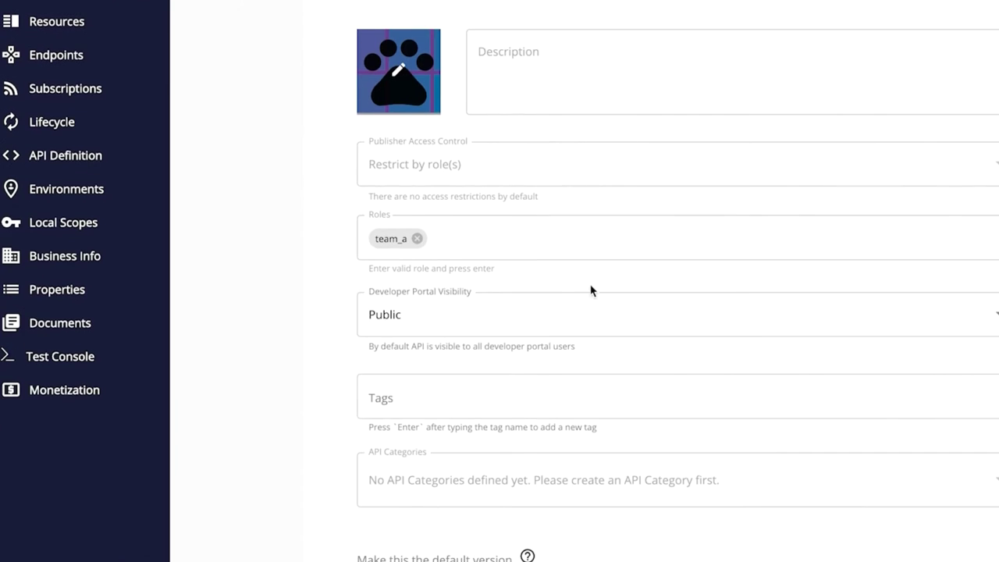
Step: Restrict A_team_API's Developer Portal visibility to the FIN and ACC roles
click(987, 319)
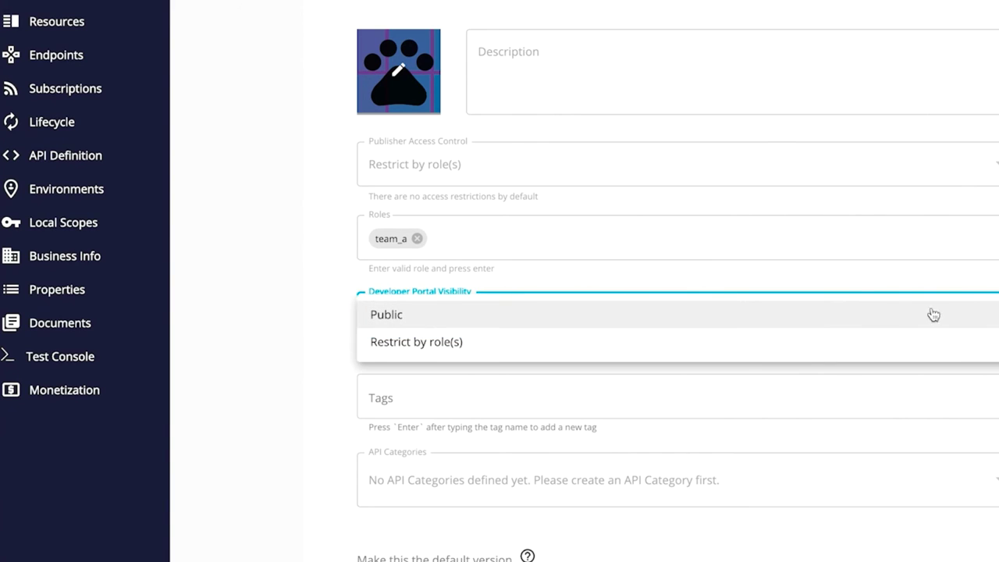
click(799, 345)
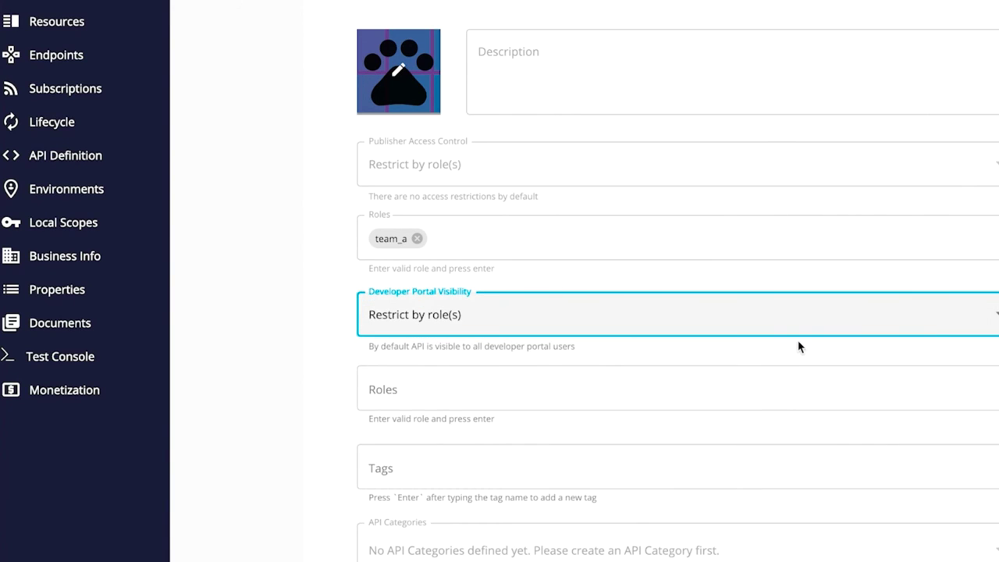
click(549, 389)
text(Fl)
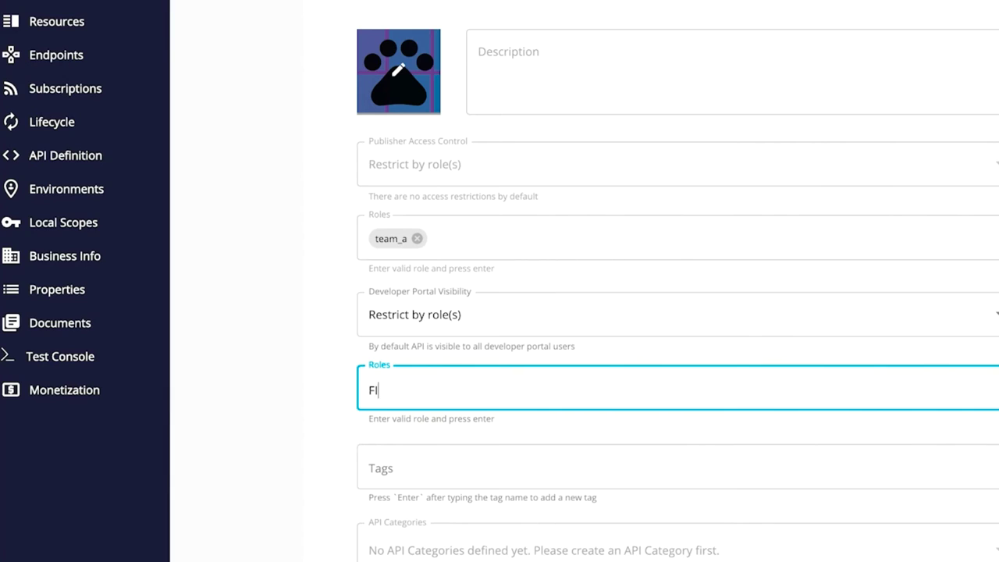
key(Return)
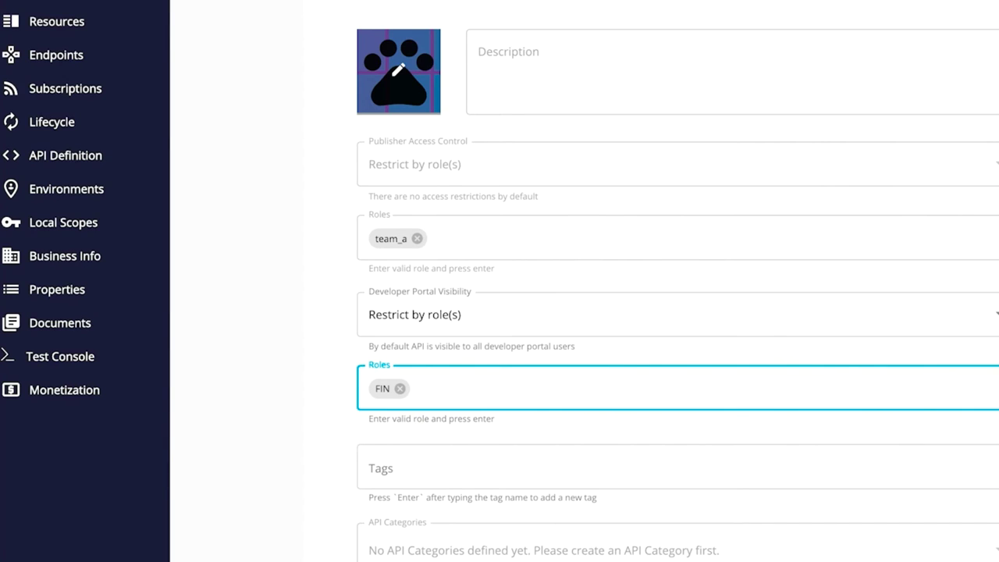
text(ACC)
key(Return)
scroll(670, 312, down, 3)
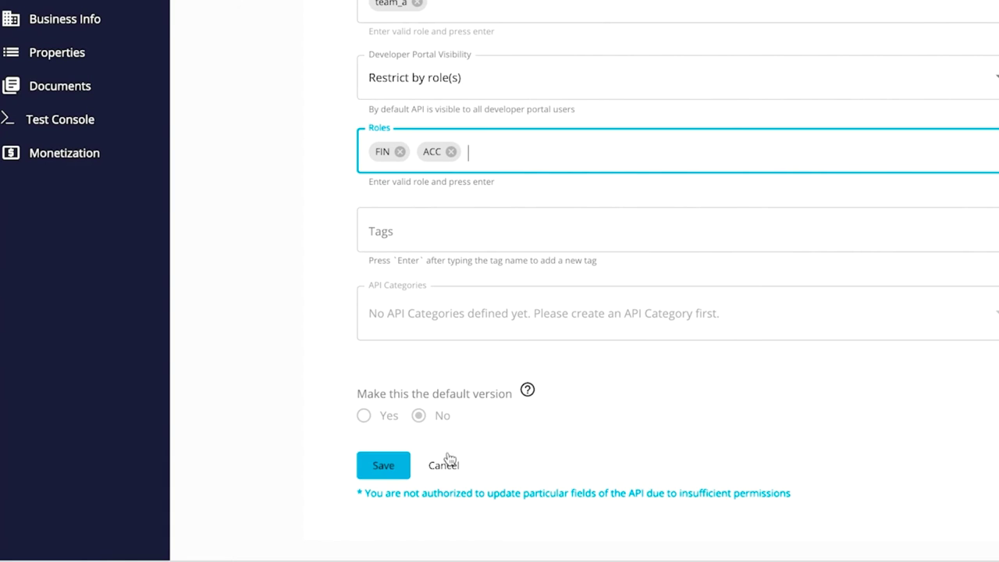
Step: Save A_team_API's visibility, then restrict B_Team_API's Developer Portal visibility to FIN and save
click(399, 466)
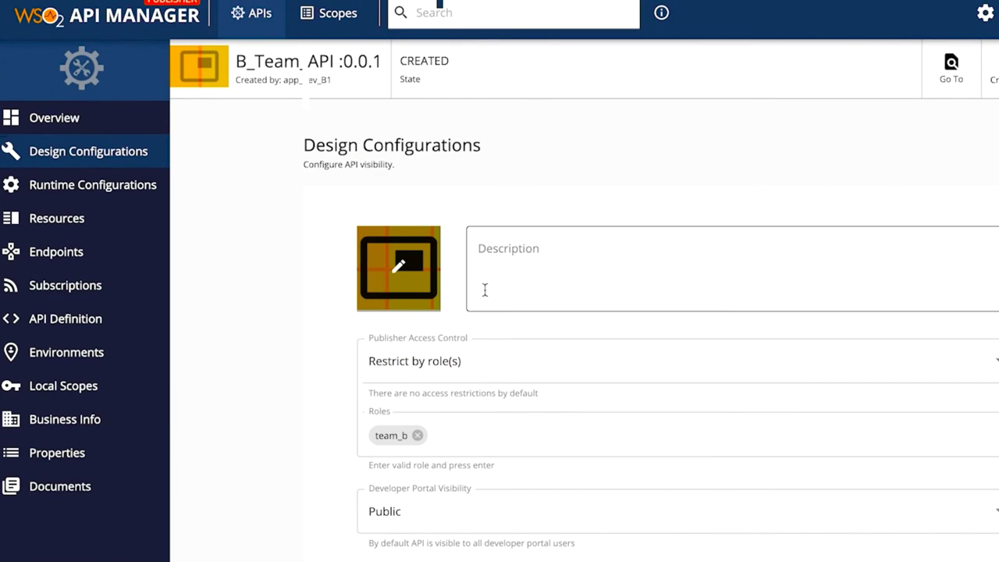
scroll(468, 258, down, 4)
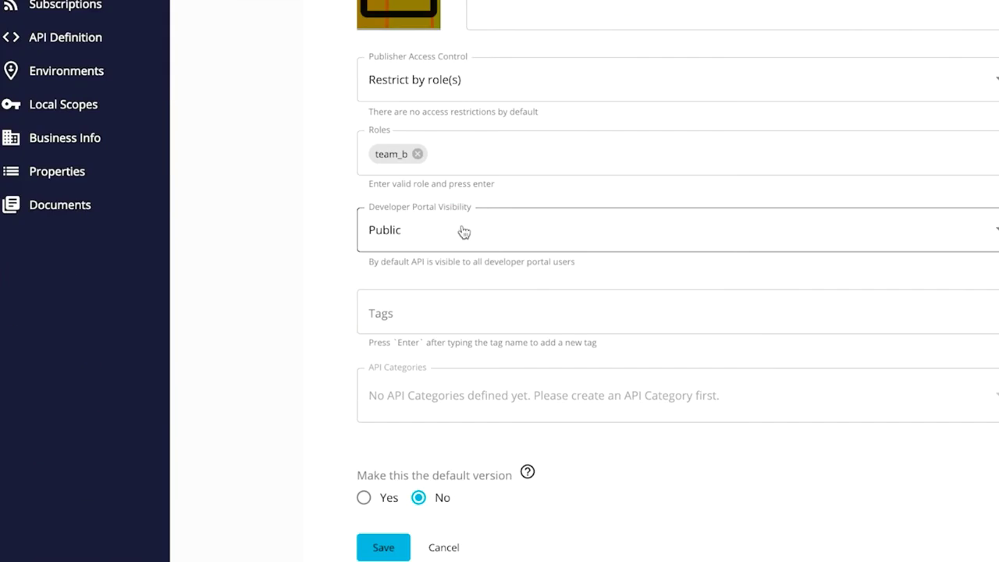
click(461, 229)
click(432, 258)
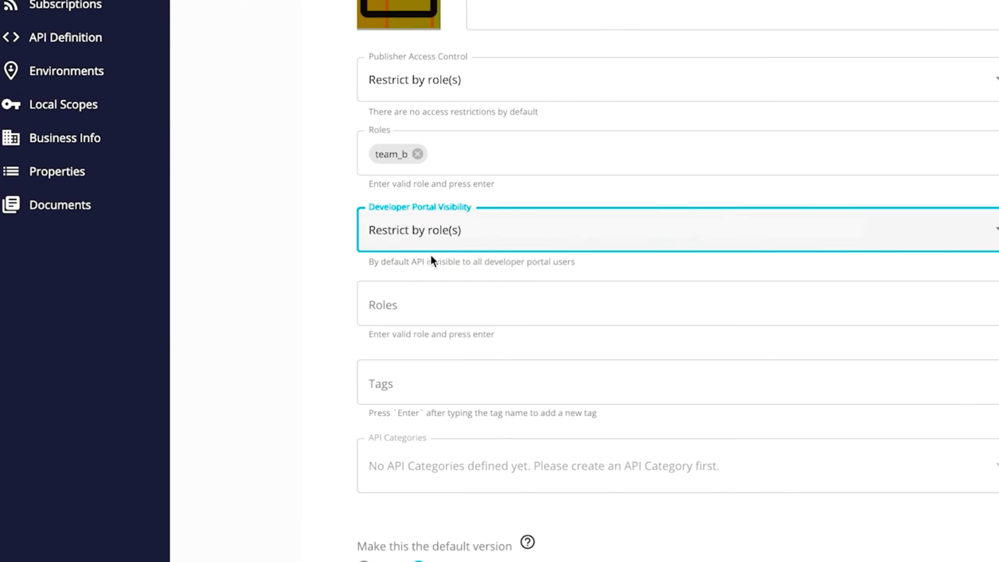
click(414, 312)
text(Fl)
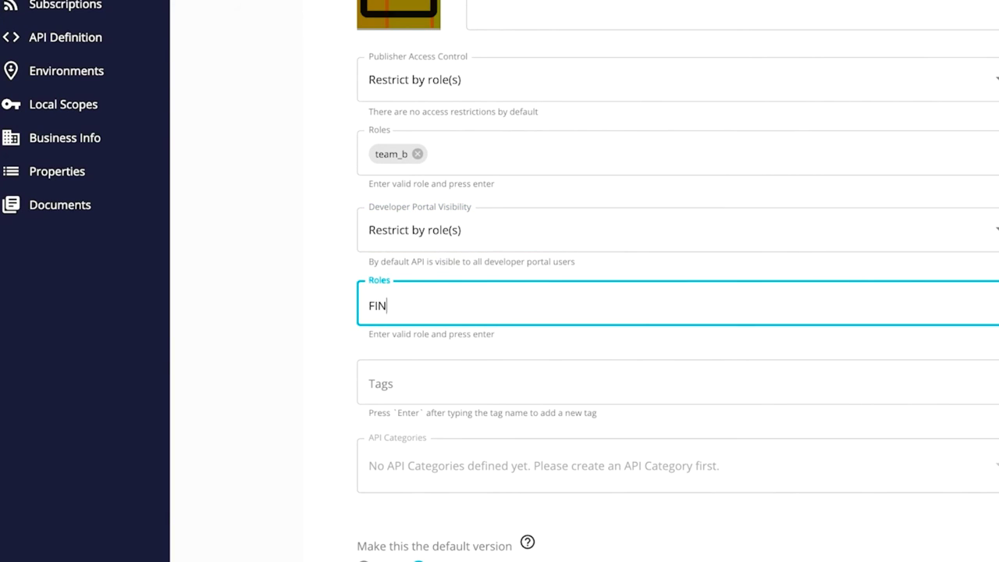
key(Return)
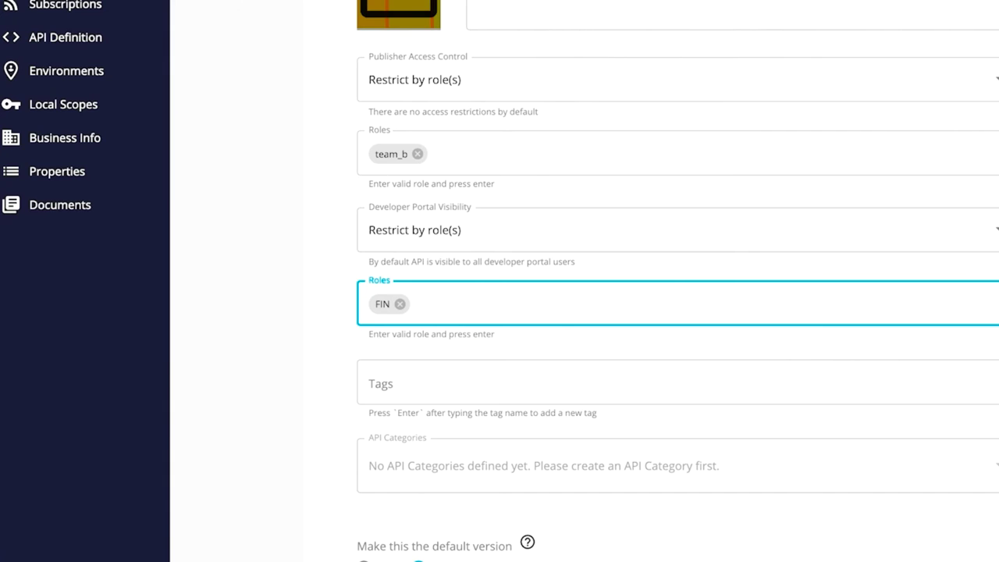
scroll(585, 281, down, 2)
click(385, 515)
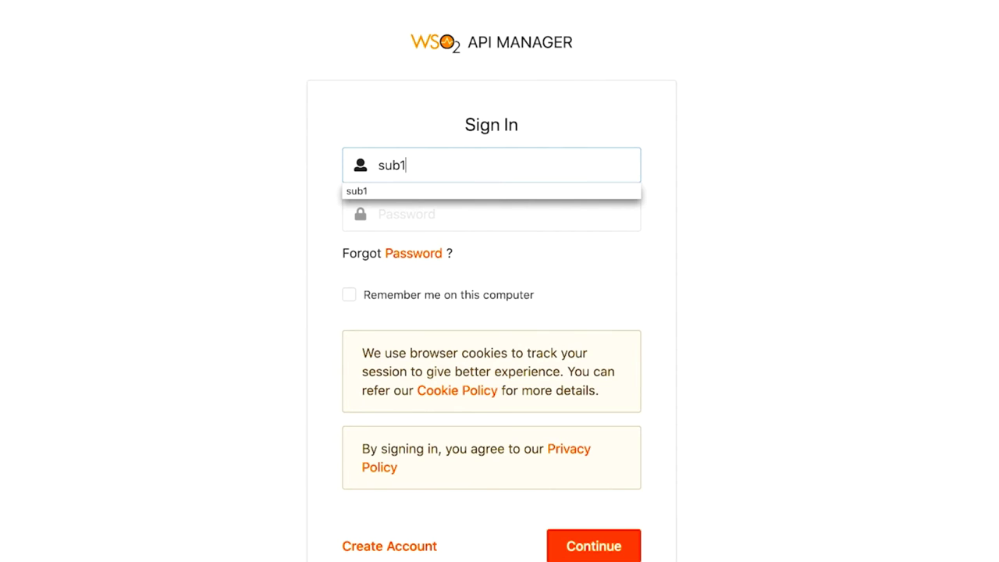
Step: Enter the subscriber's password to sign in to the Developer Portal
key(Tab)
text(s)
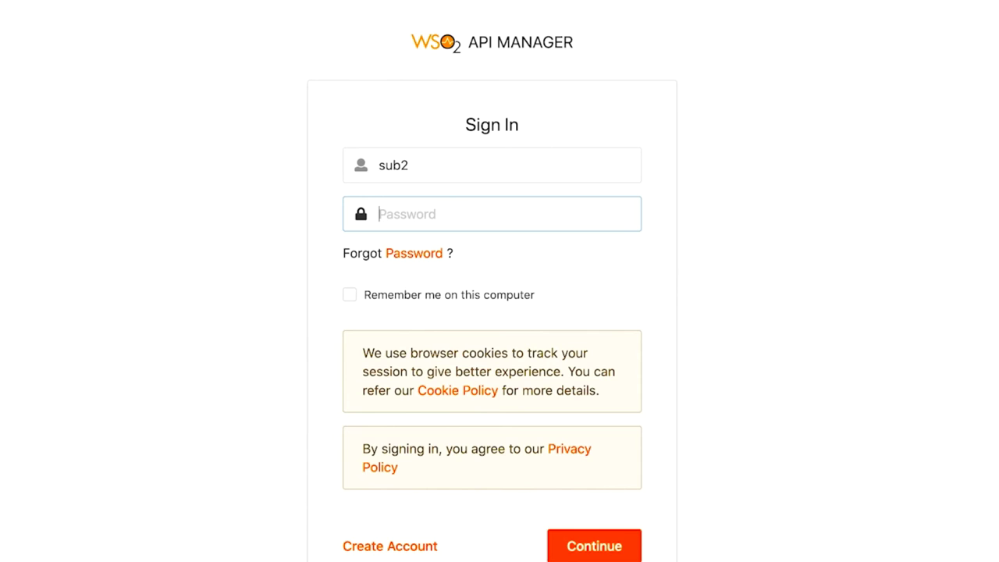
text(s)
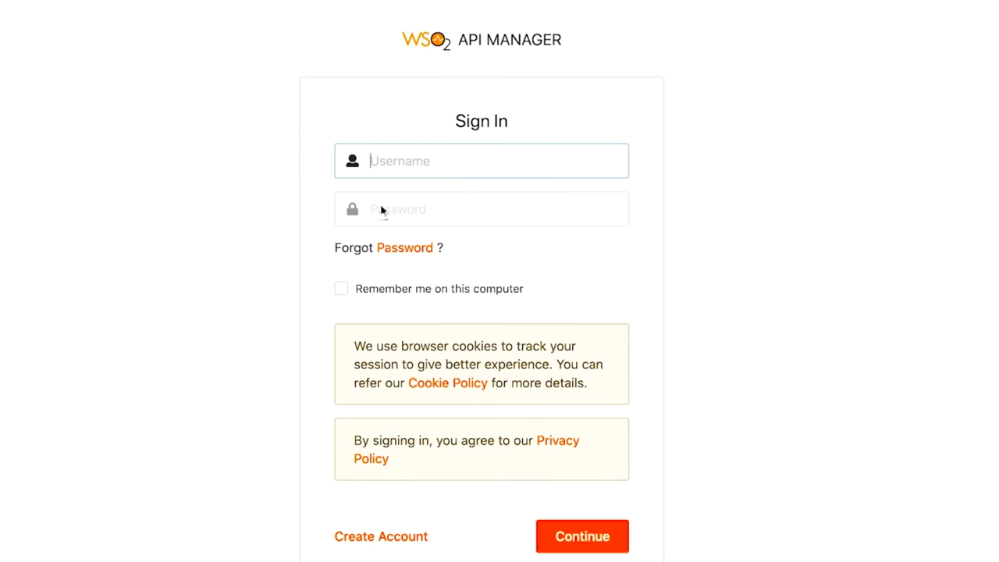
text(approval_mng)
click(383, 209)
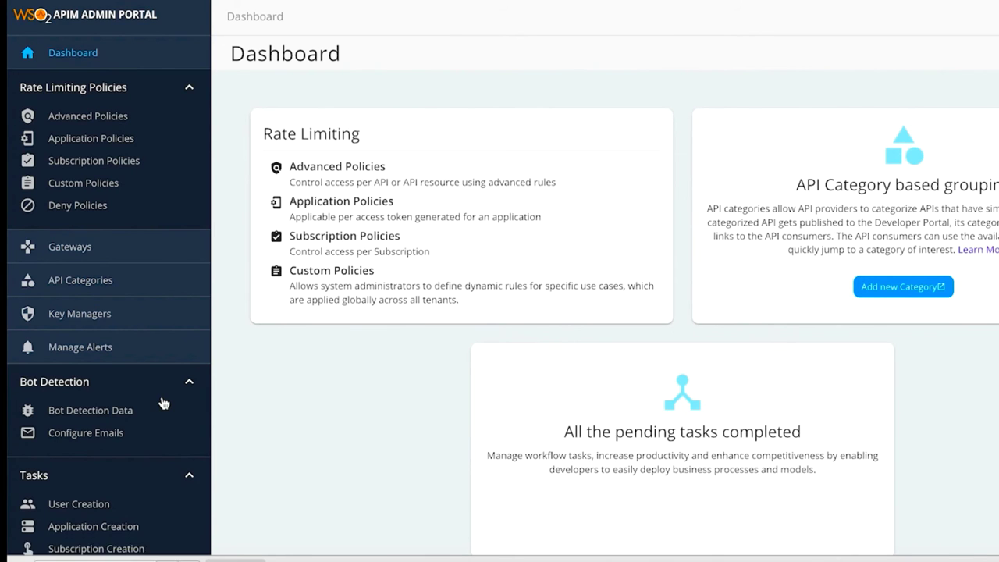
scroll(161, 401, down, 5)
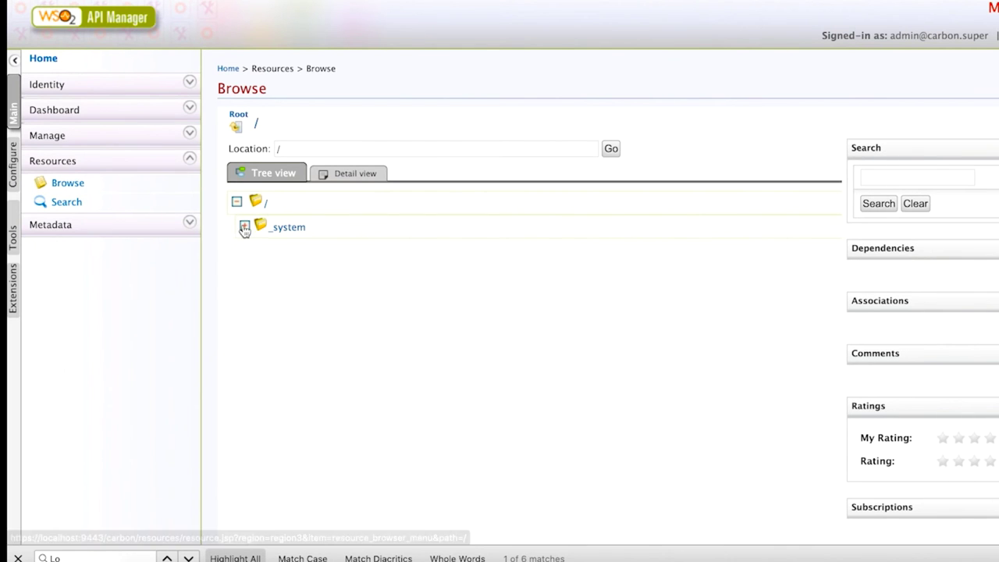
Step: Open workflow-extensions.xml under _system/governance/apimgt/applicationdata for text editing
click(244, 226)
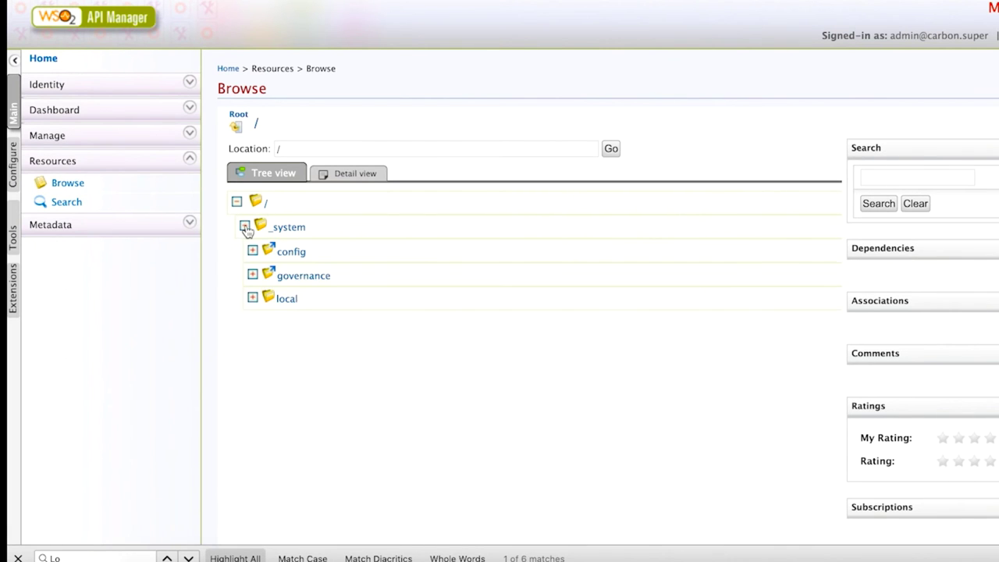
click(252, 274)
click(260, 298)
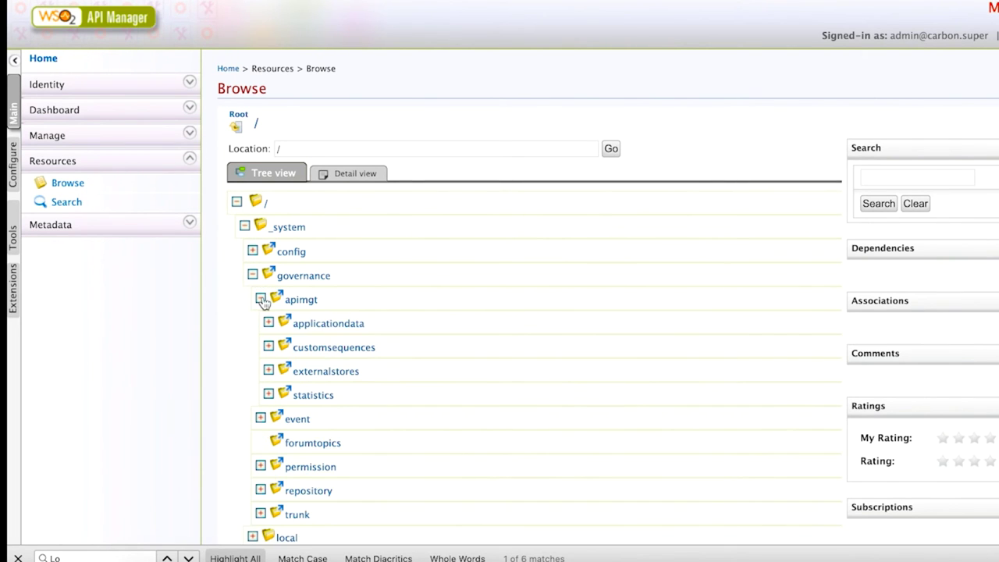
click(268, 323)
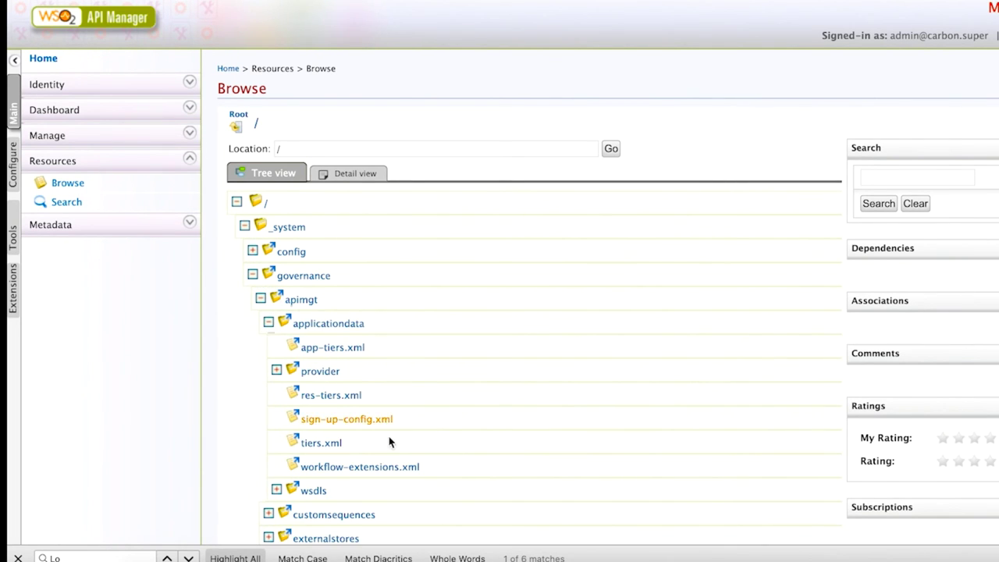
click(371, 466)
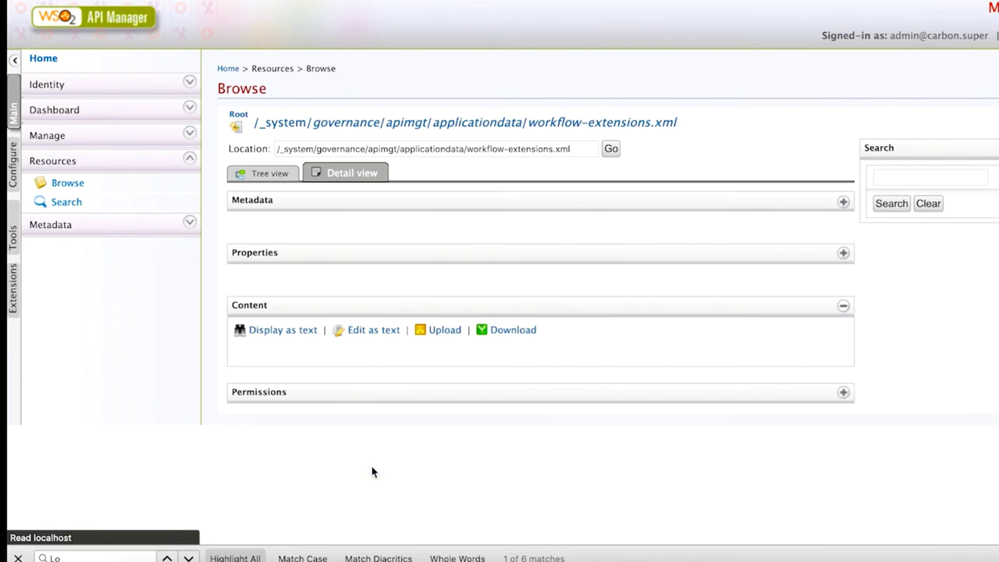
click(394, 329)
Step: Comment out the simple APIStateChange executor and uncomment the approval APIStateChange executor
scroll(625, 322, down, 1)
scroll(624, 321, down, 5)
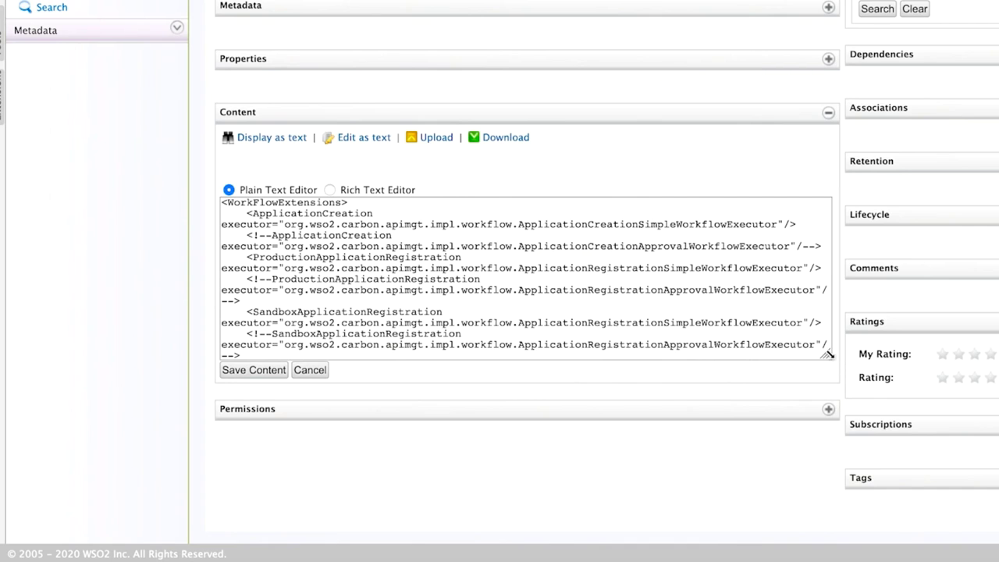
drag(828, 354, 922, 551)
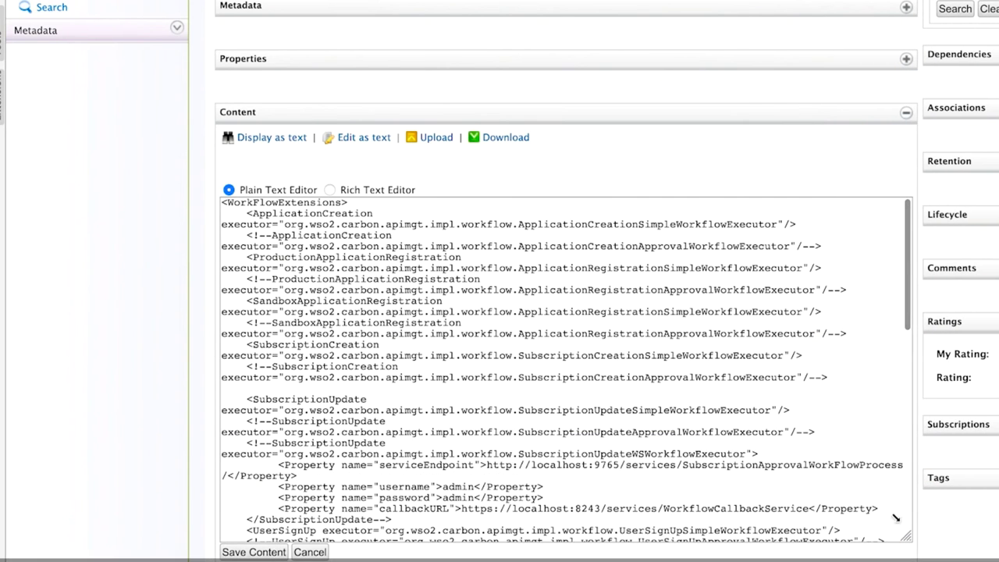
scroll(546, 390, down, 10)
click(245, 459)
drag(245, 459, 401, 456)
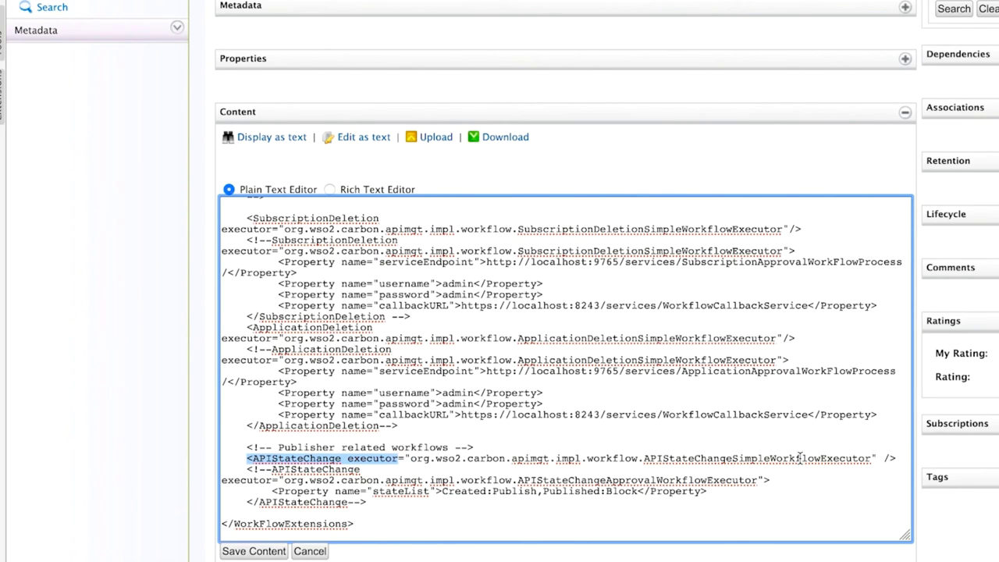
click(248, 459)
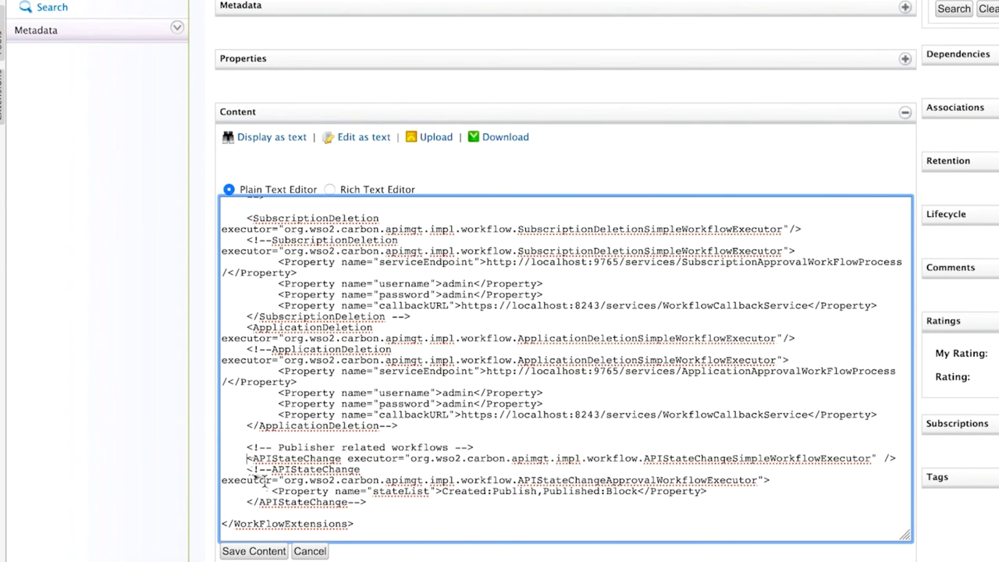
text(<!)
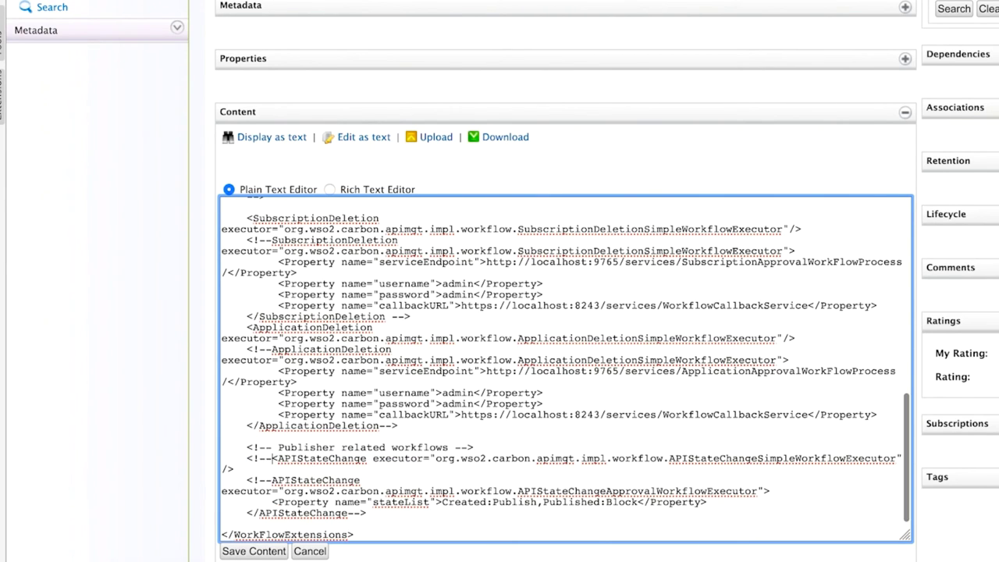
text(--)
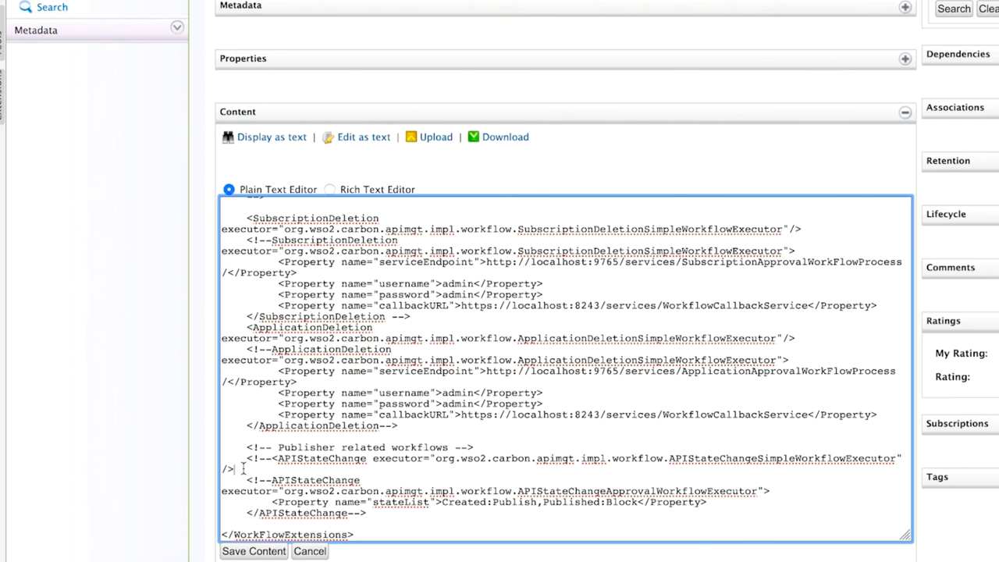
text(--)
click(269, 480)
key(BackSpace)
key(BackSpace)
key(BackSpace)
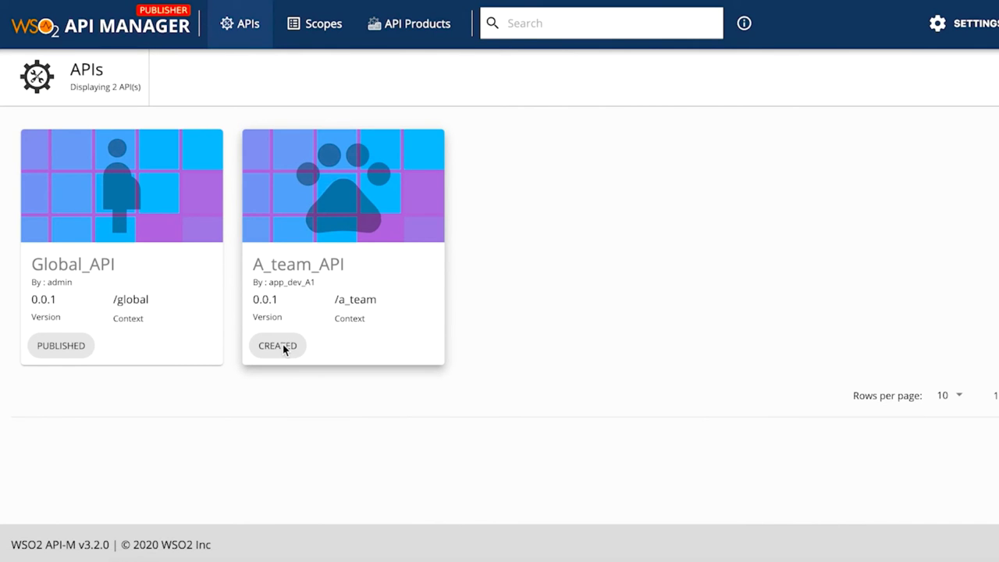
Step: Request publishing of A_team_API and confirm its lifecycle shows a pending change, state Created
click(347, 207)
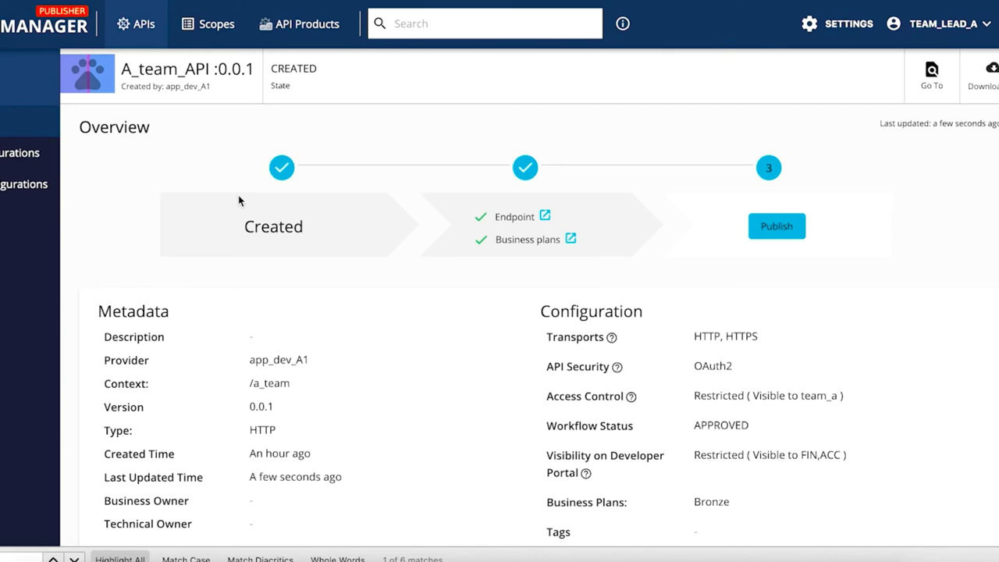
click(775, 227)
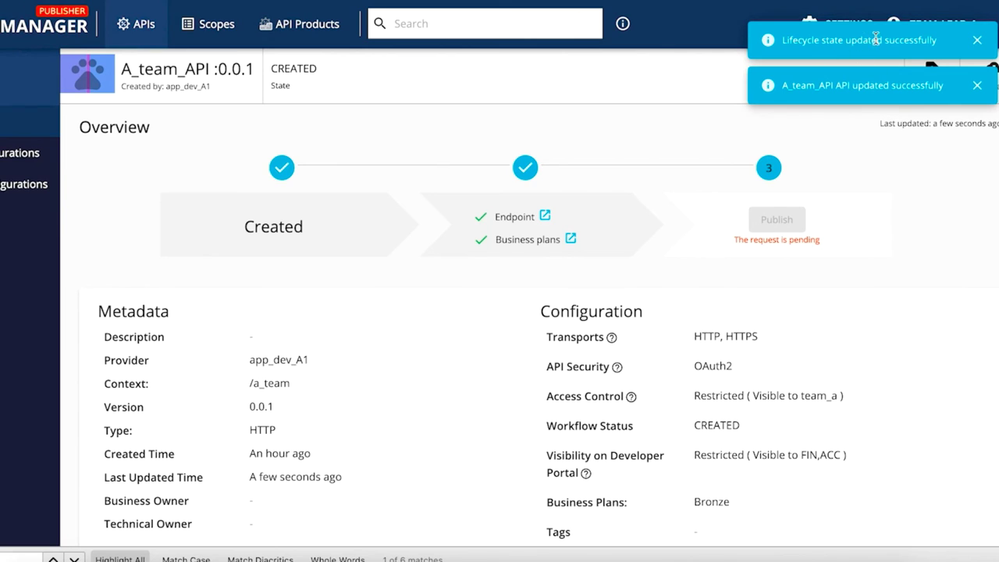
click(817, 239)
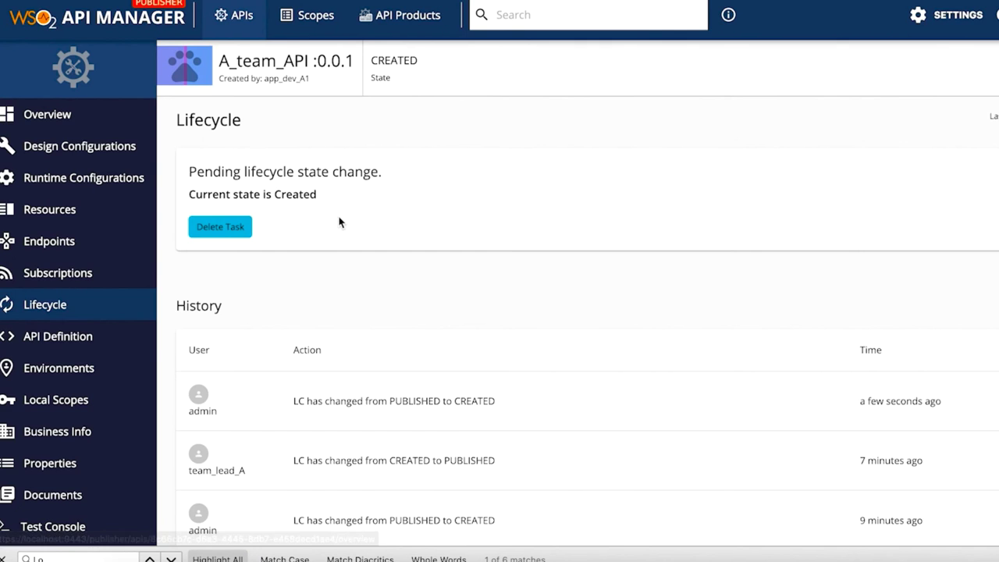
scroll(241, 228, down, 3)
scroll(241, 228, up, 3)
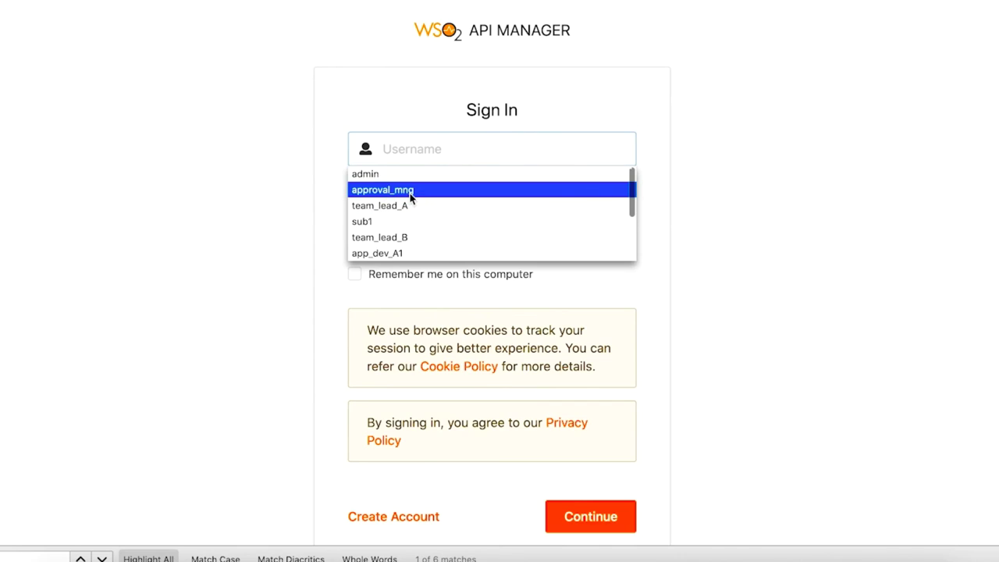
Step: Sign in to the Admin Portal as the approval manager and accept the A_team_API publish task
click(408, 189)
click(408, 196)
text(a)
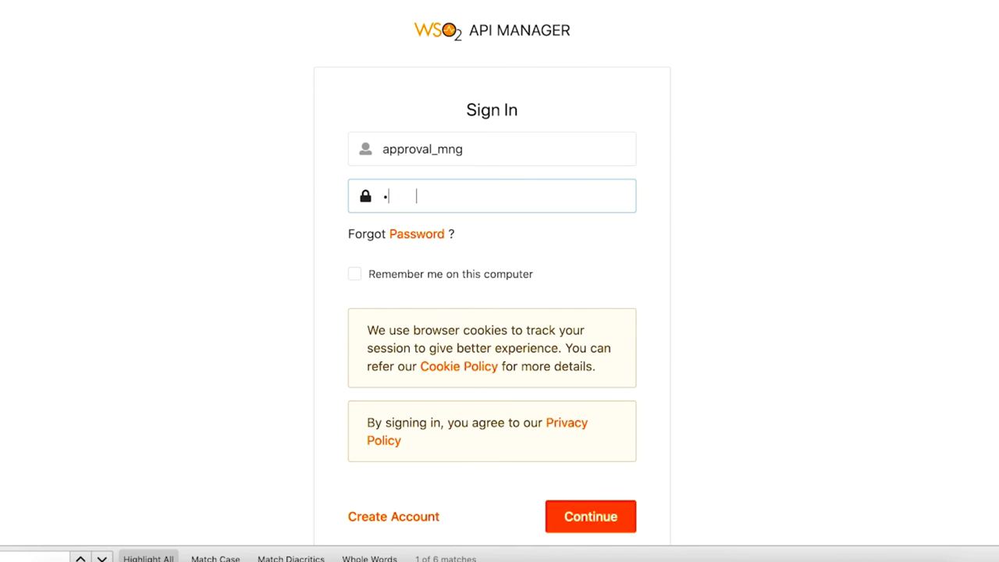
text(pproval_mng)
key(Return)
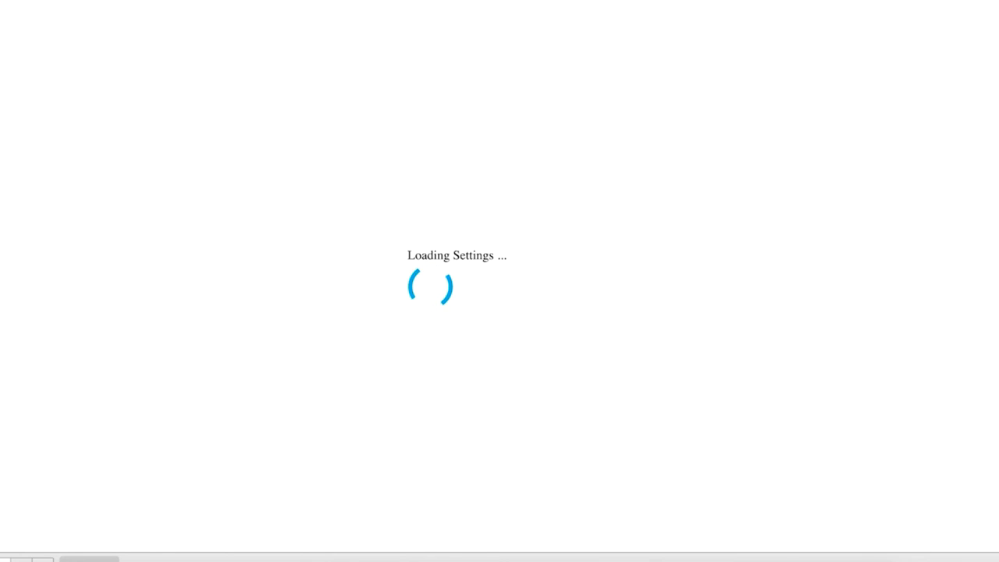
scroll(626, 362, down, 1)
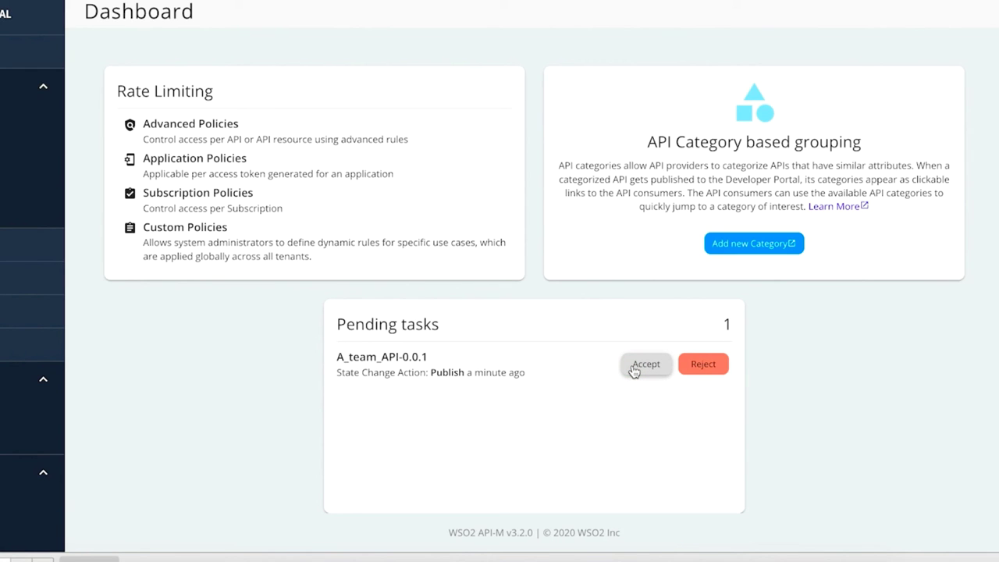
click(633, 370)
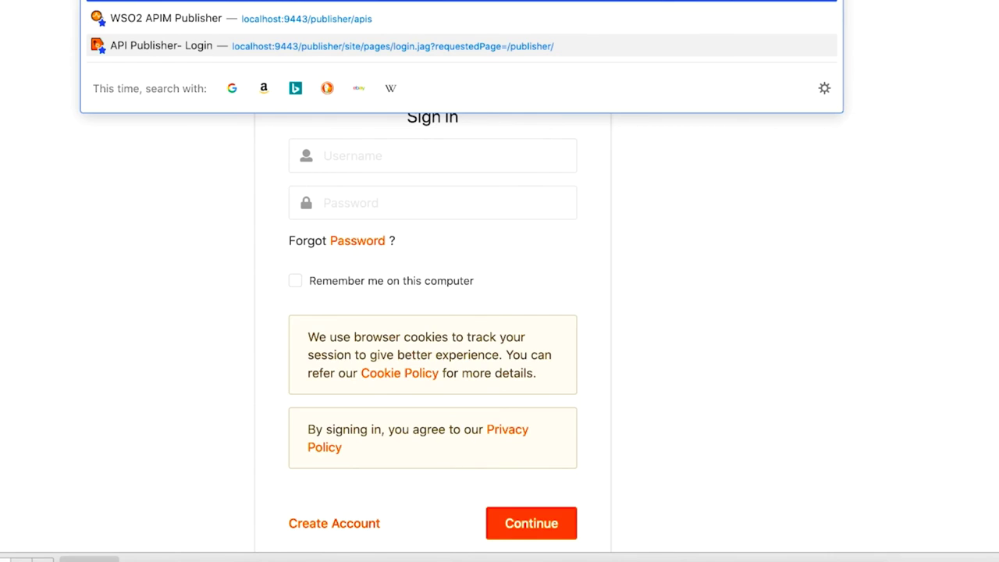
Step: Sign back in to the Publisher
key(Down)
key(Return)
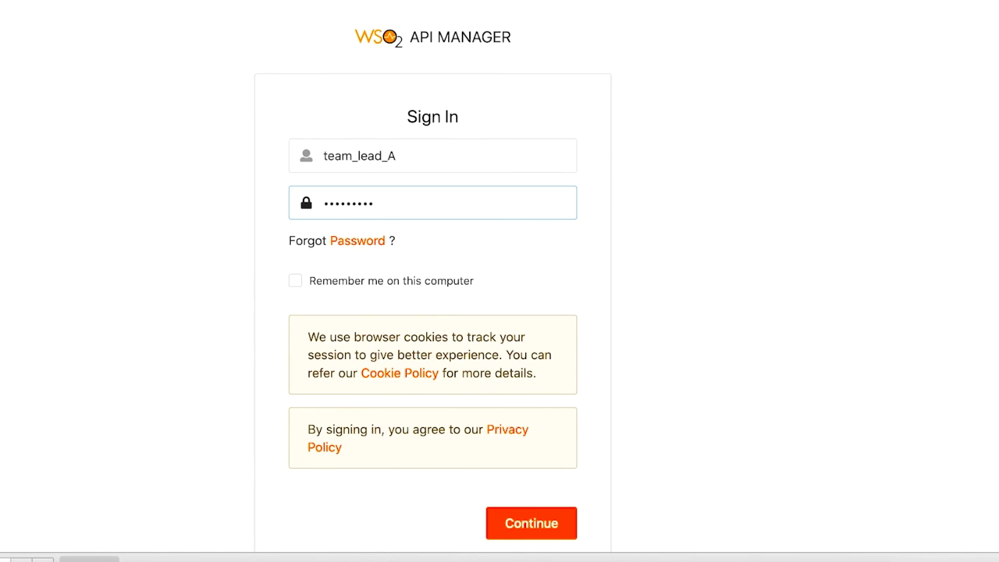
key(Return)
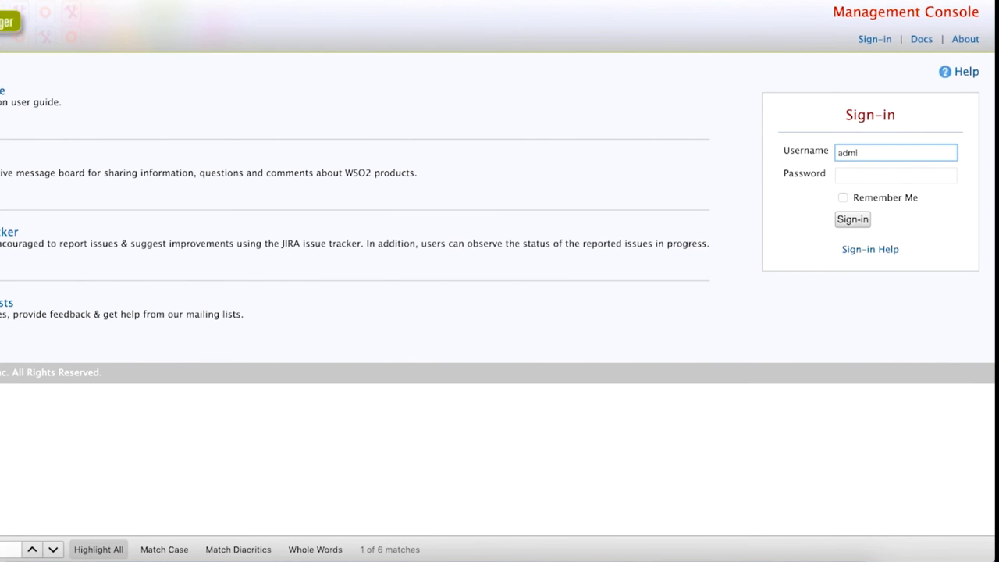
Step: Sign in to the Management Console and open workflow-extensions.xml in the registry for text editing
text(n)
key(Tab)
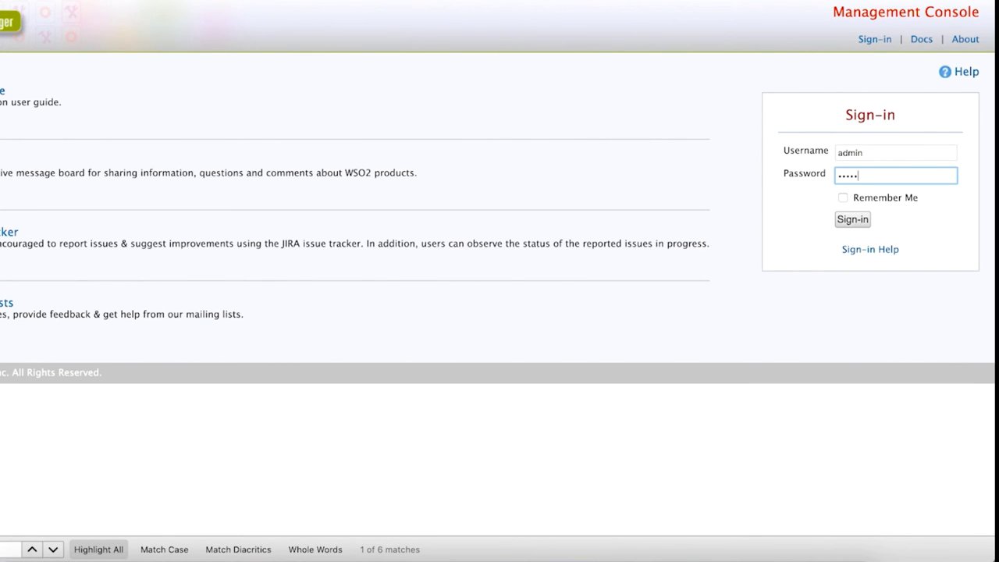
key(Return)
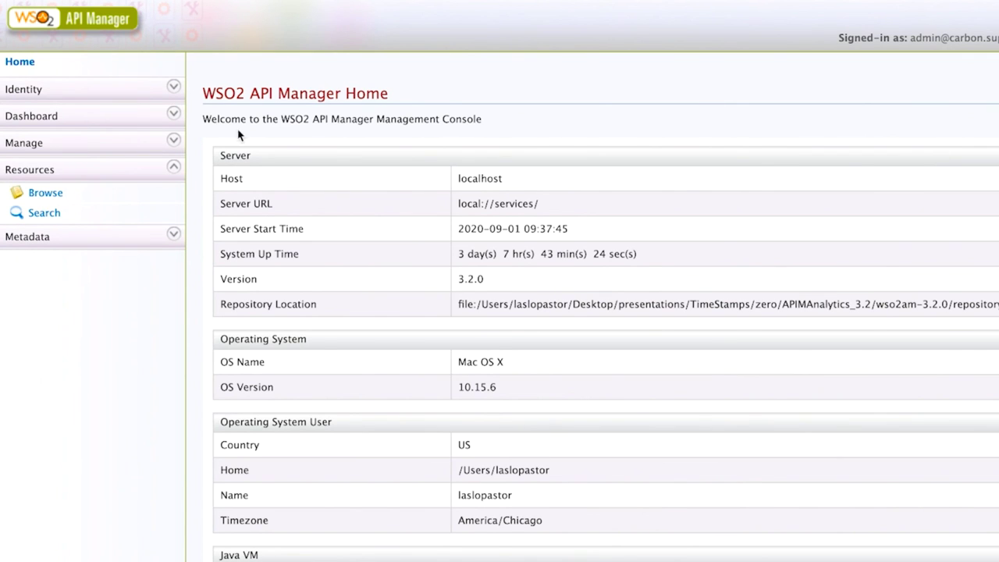
click(49, 193)
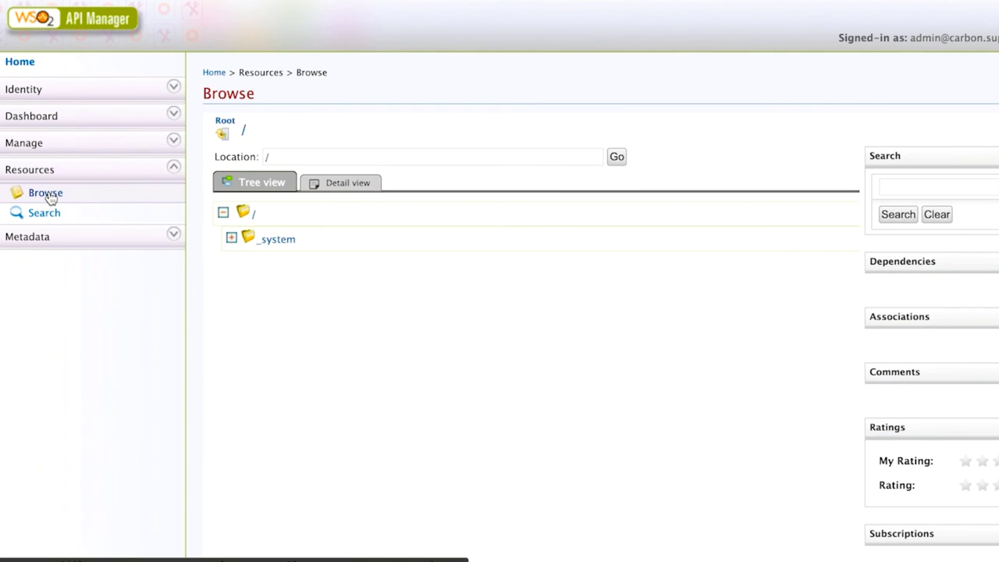
click(231, 238)
click(239, 289)
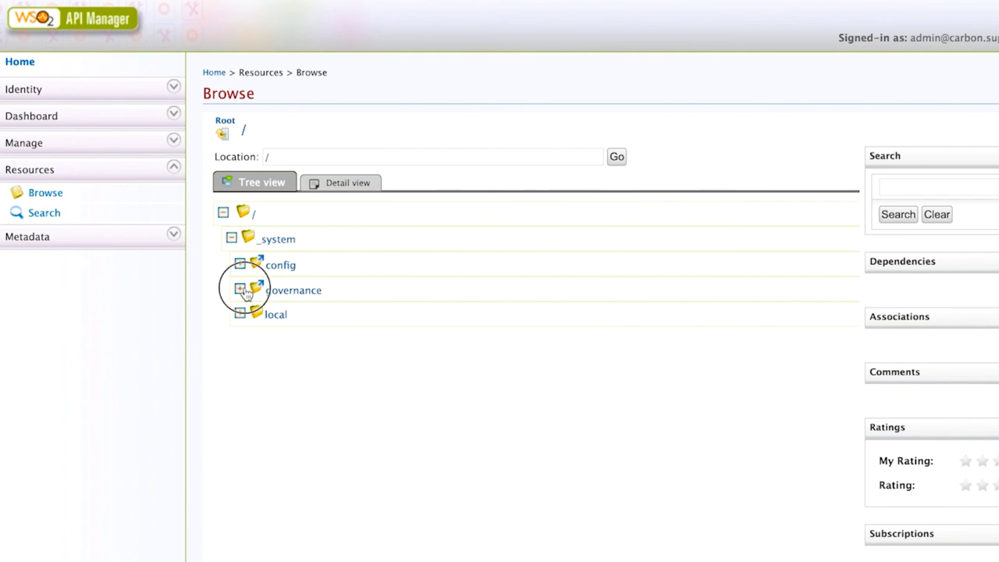
click(248, 314)
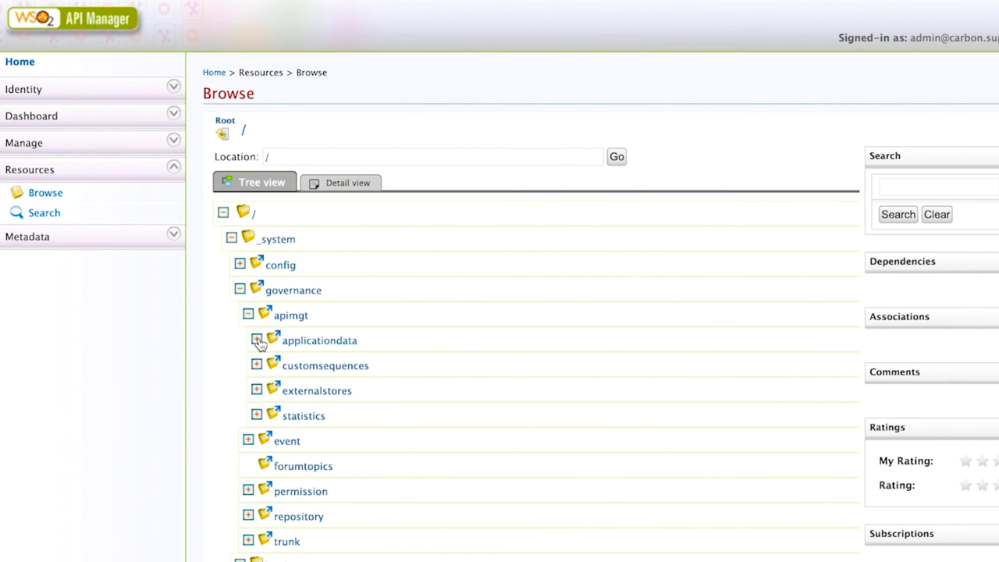
click(257, 339)
click(332, 494)
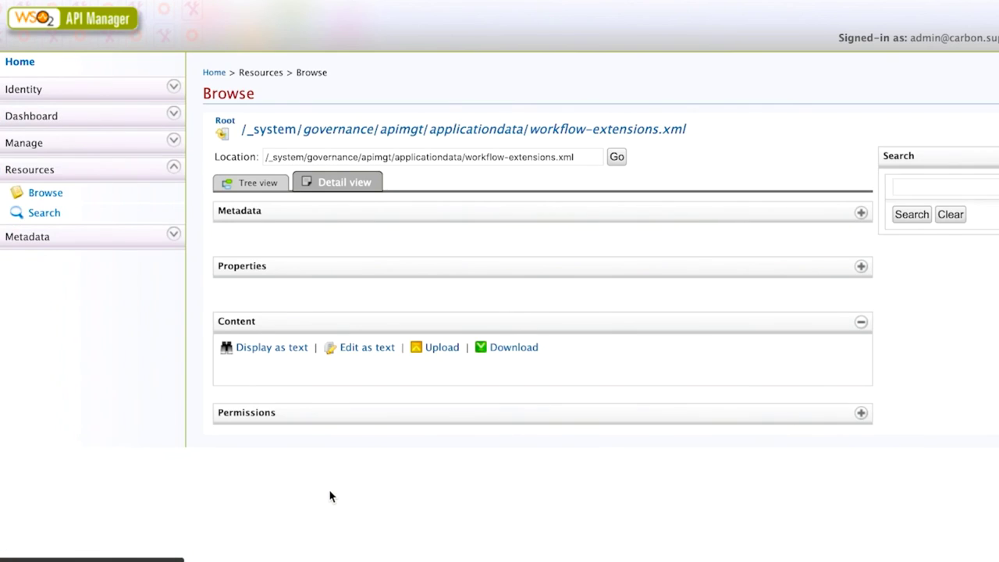
click(372, 350)
Step: Comment out the simple ProductionApplicationRegistration executor
scroll(372, 351, down, 5)
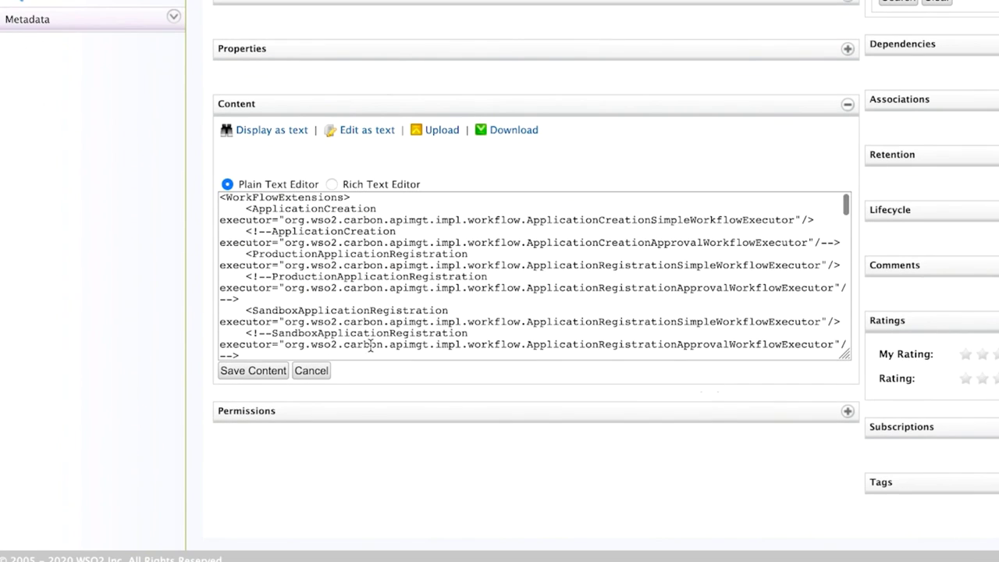
drag(844, 352, 942, 527)
drag(251, 253, 459, 252)
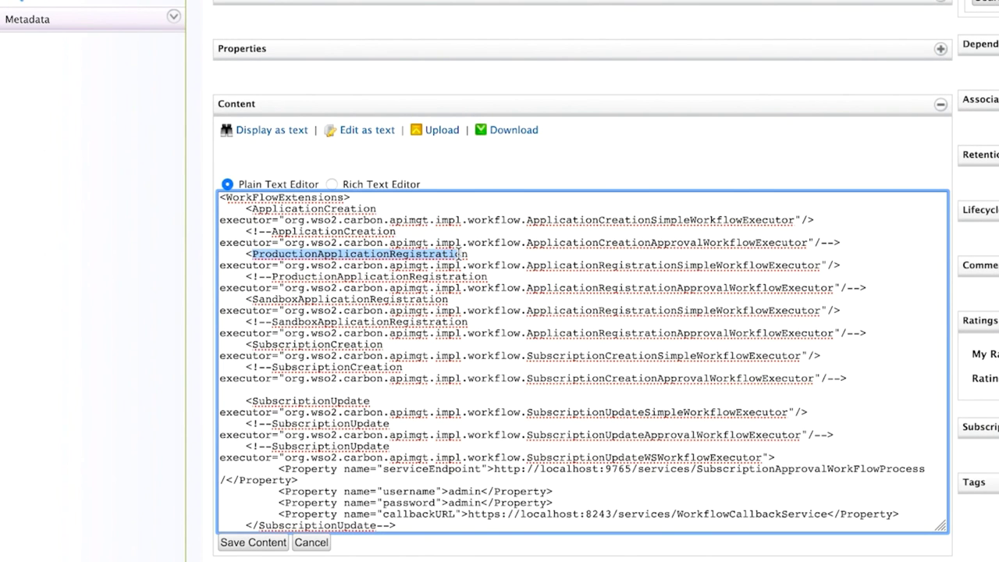
drag(678, 266, 819, 265)
click(247, 255)
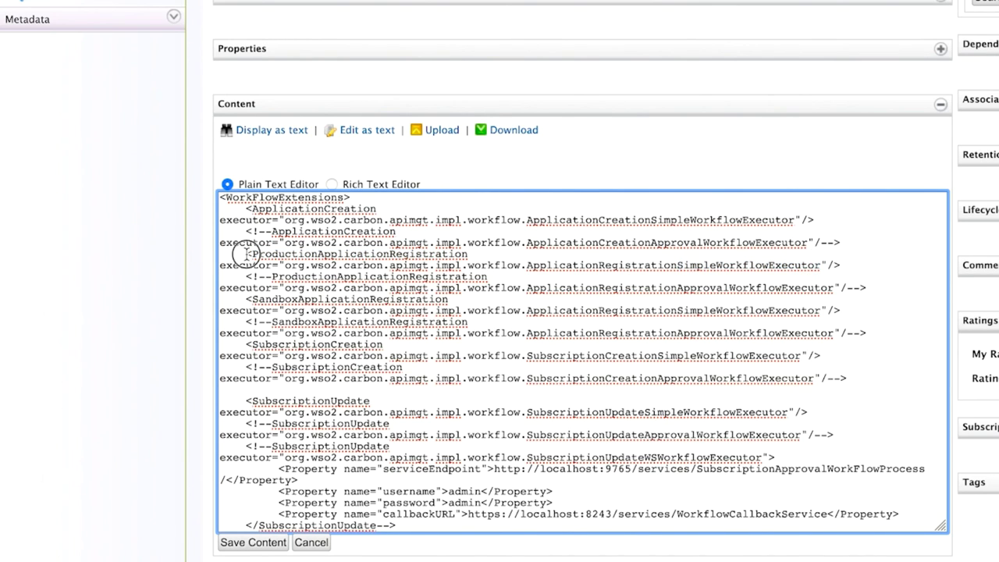
text(<!)
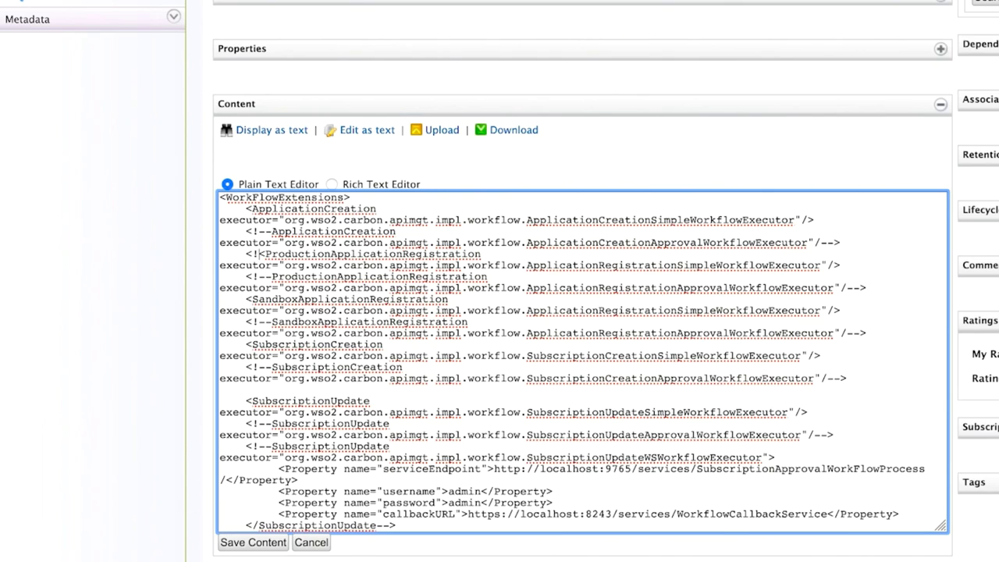
text(--)
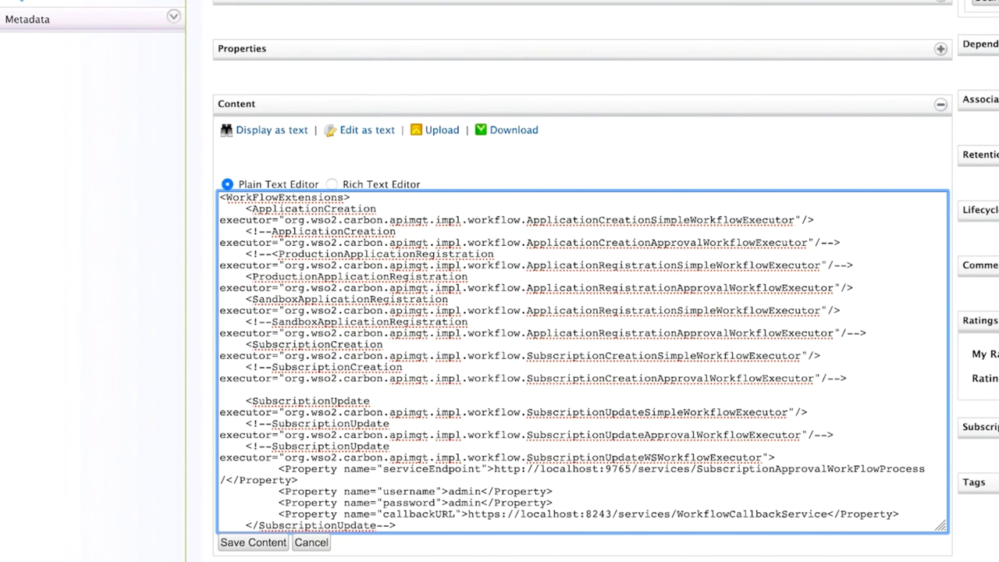
Step: Comment out the simple SubscriptionUpdate executor and uncomment the approval SubscriptionUpdate executor
scroll(708, 309, down, 3)
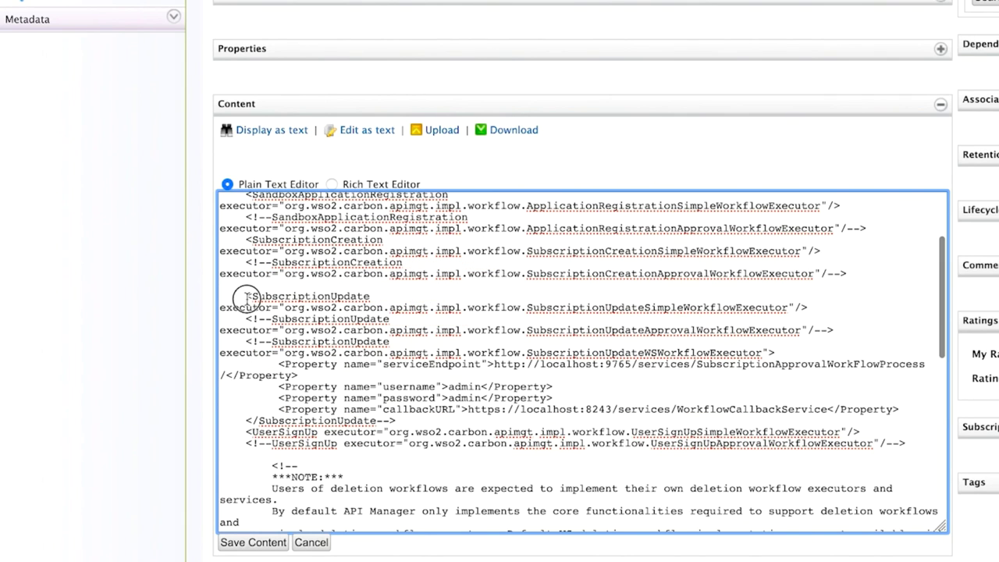
click(247, 297)
text(<!--)
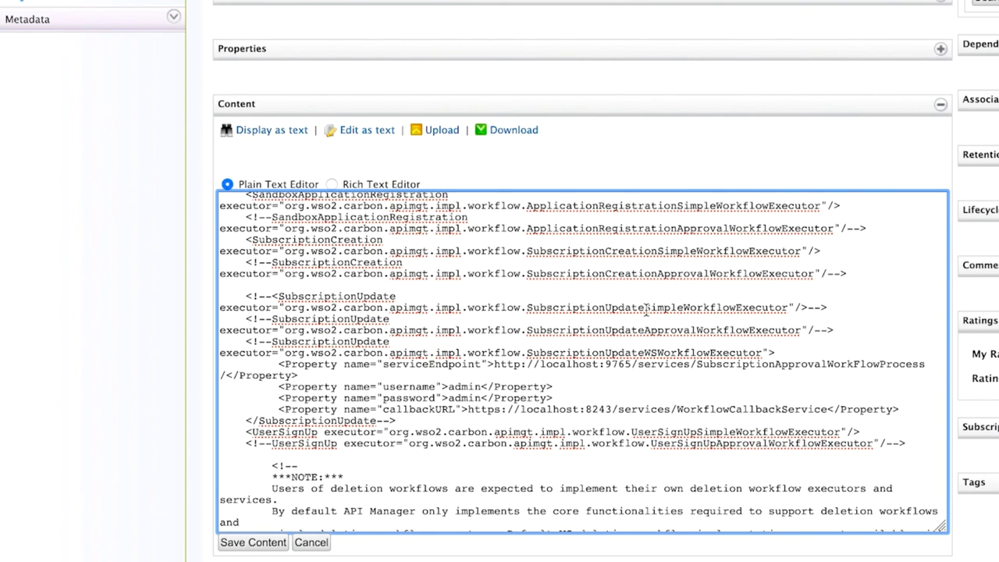
drag(644, 308, 697, 307)
click(272, 319)
key(BackSpace)
key(BackSpace)
key(BackSpace)
key(Down)
key(End)
key(Left)
key(BackSpace)
key(BackSpace)
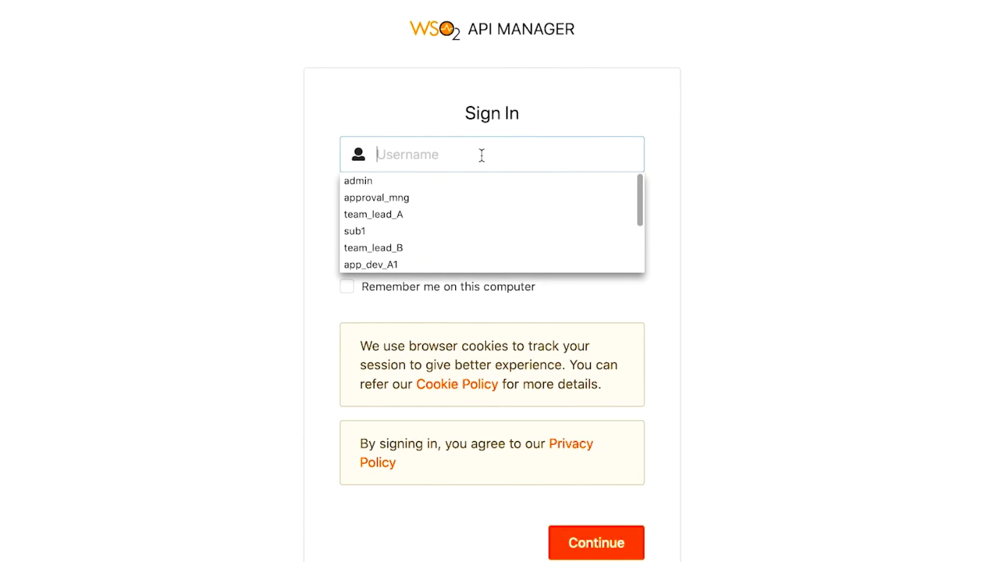
Step: Add Gold, Silver and Unlimited plans to A_team_API, save, then start the subscriber's Developer Portal sign-in
text(admin)
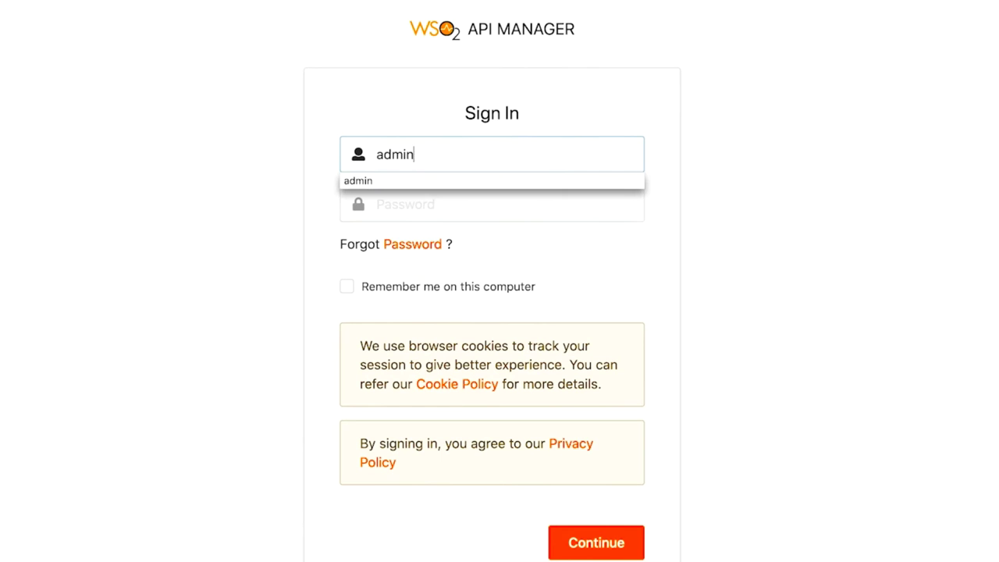
key(BackSpace)
key(BackSpace)
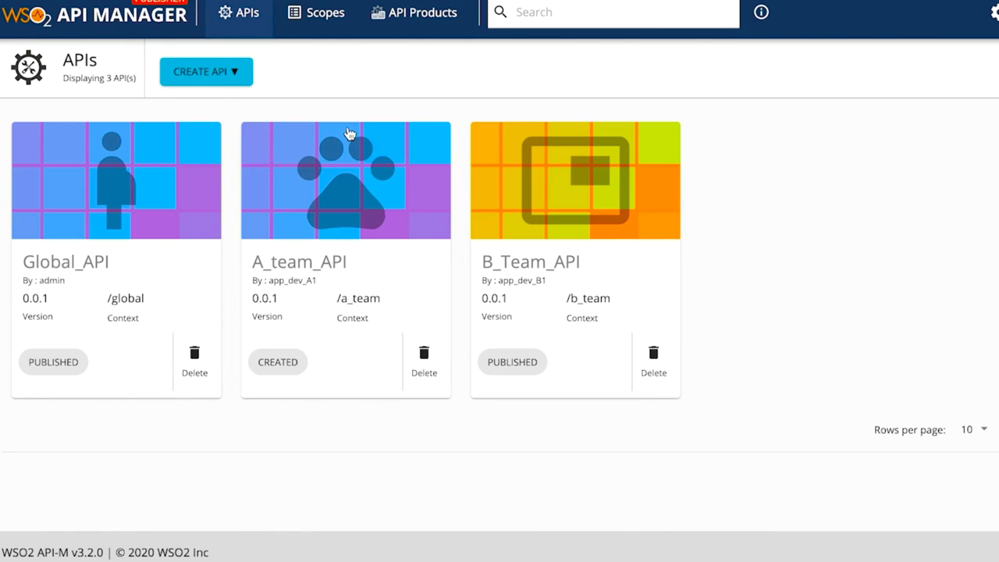
click(341, 156)
click(72, 287)
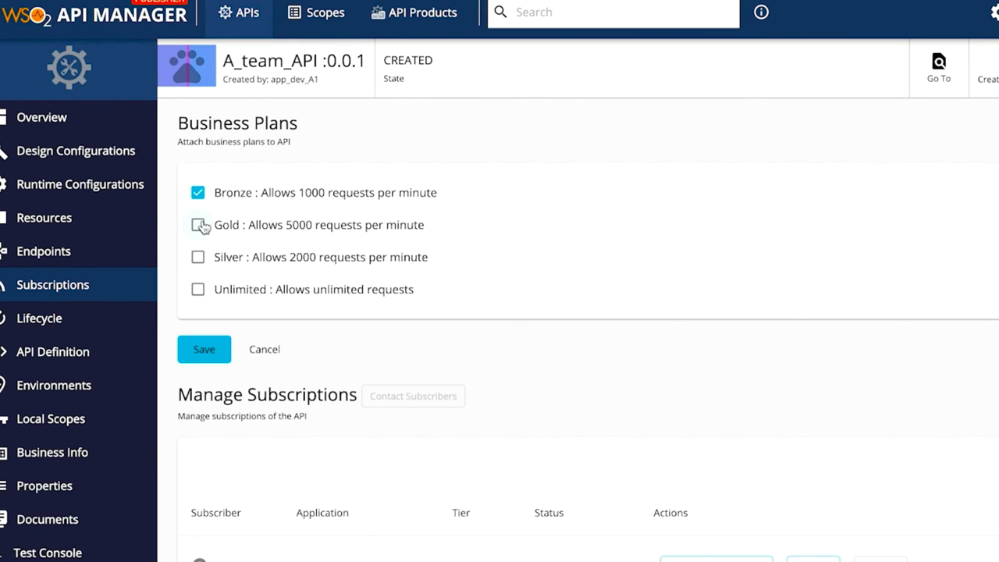
click(197, 225)
click(198, 257)
click(198, 289)
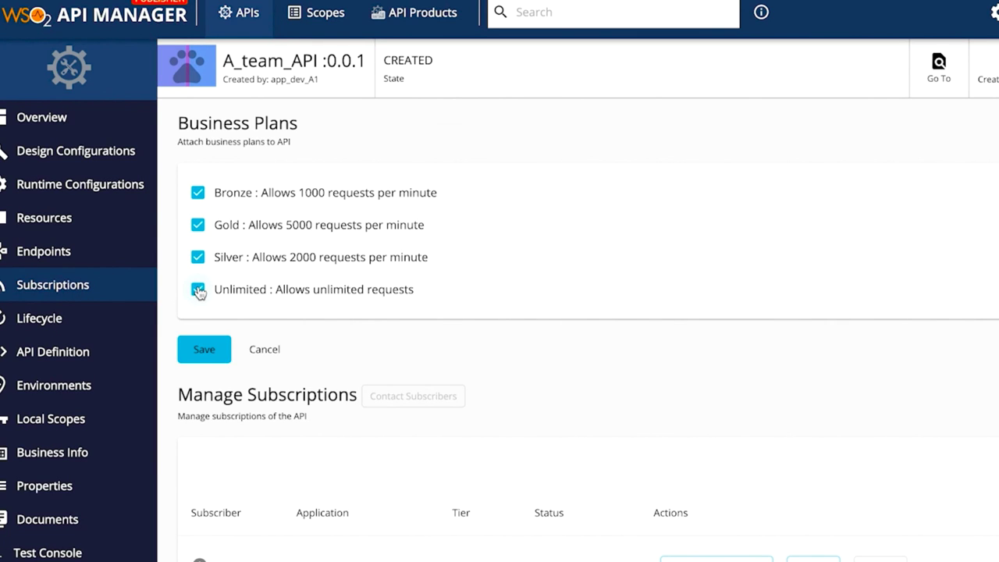
click(204, 341)
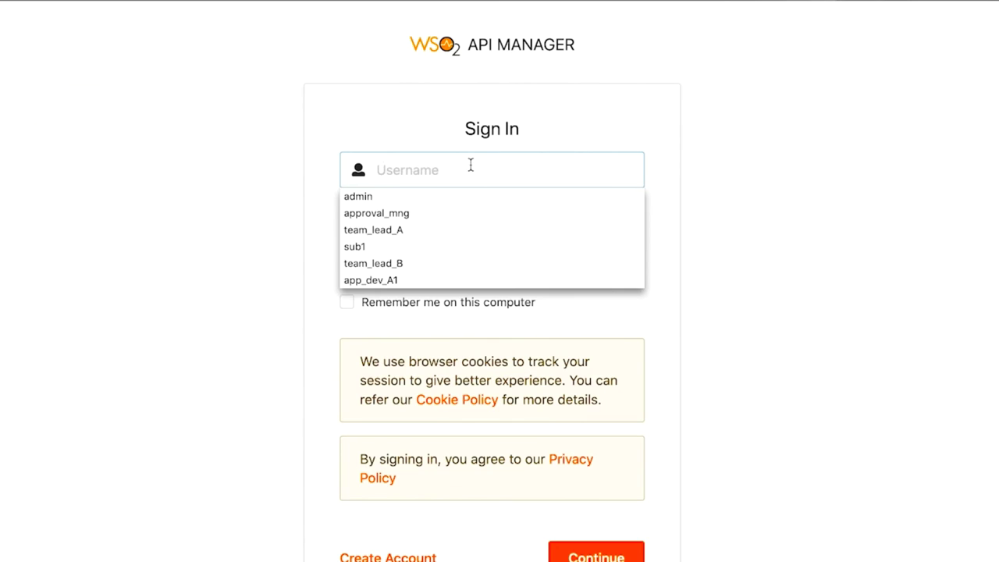
text(sub1)
key(Tab)
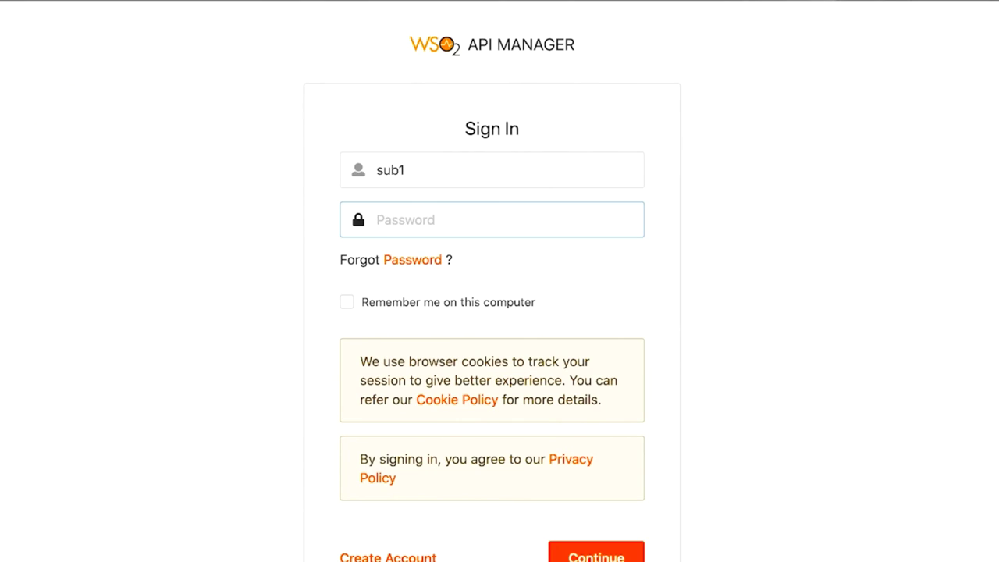
Step: Finish the subscriber sign-in and open DefaultApplication's subscriptions
text(sub)
click(597, 546)
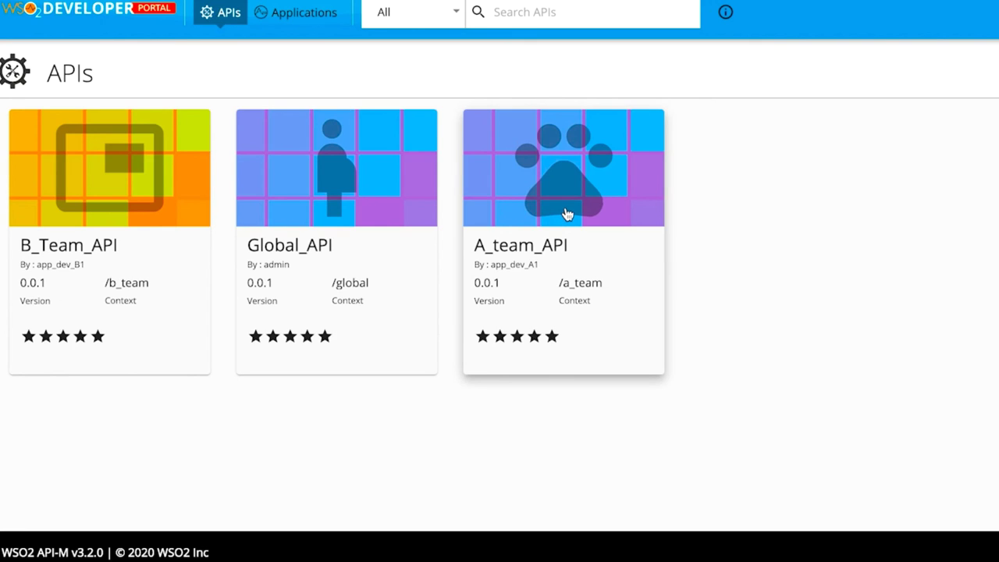
click(312, 13)
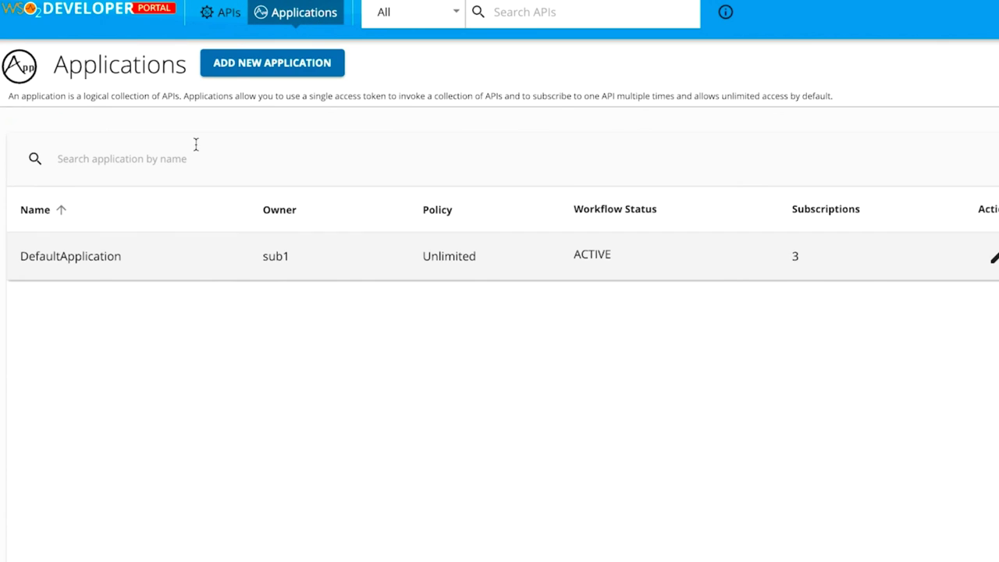
click(71, 255)
Step: Change the A_team_API subscription tier to Unlimited and return to the applications list
click(731, 265)
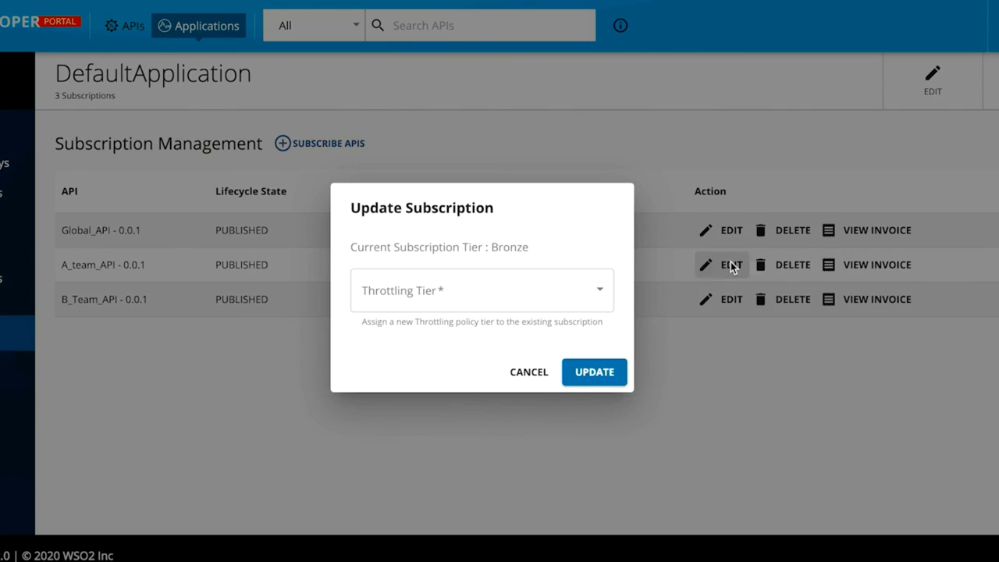
click(603, 291)
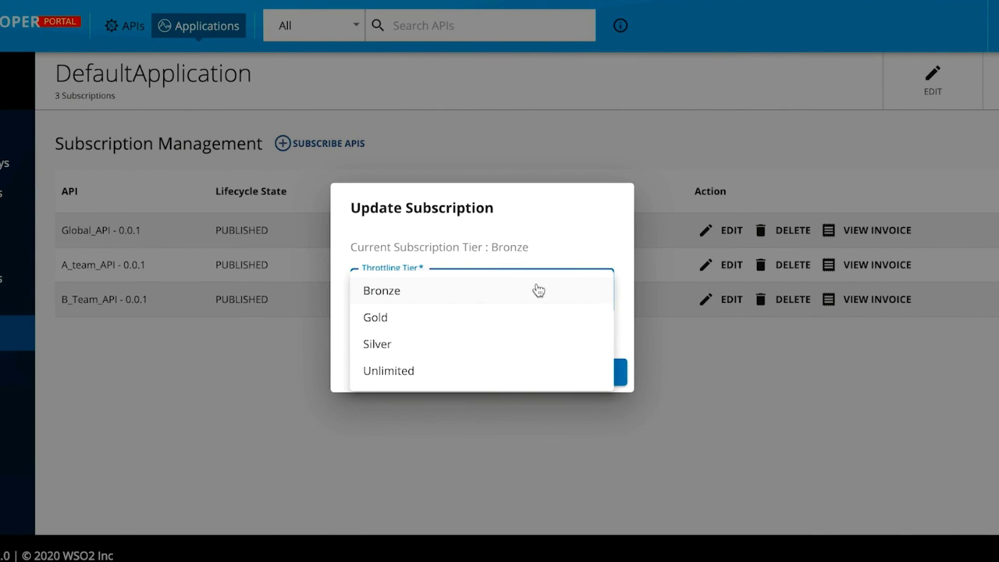
click(401, 371)
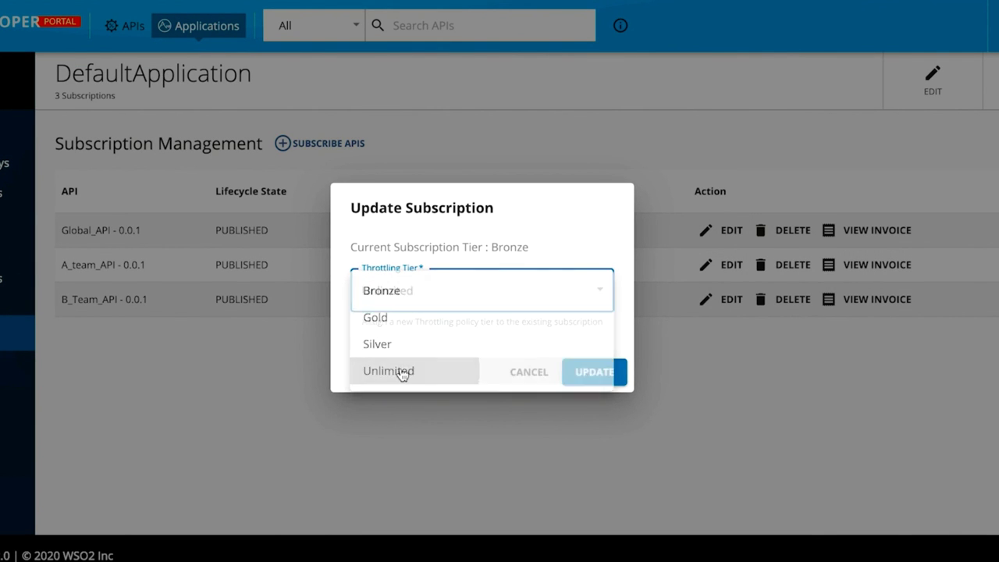
click(593, 372)
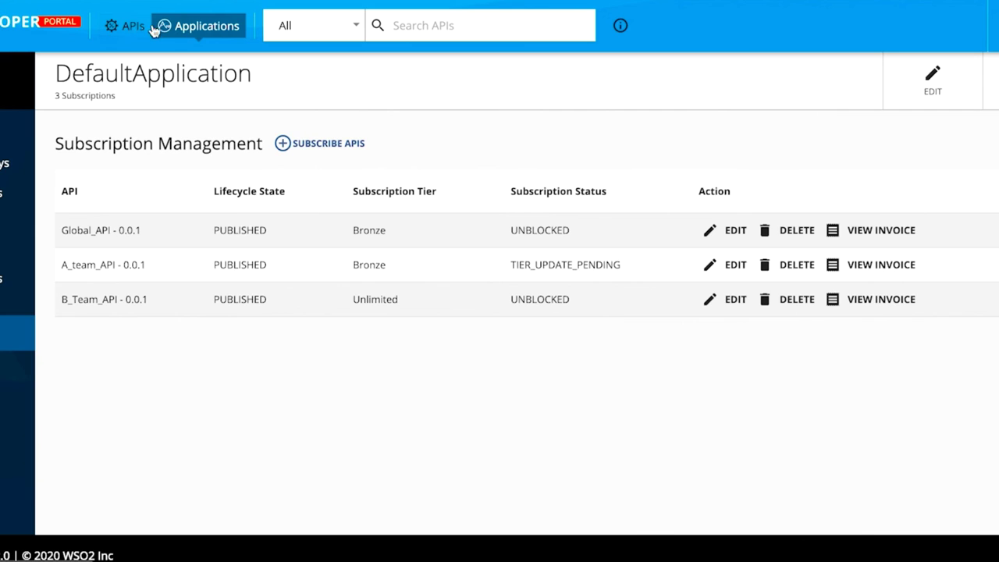
click(130, 27)
click(204, 29)
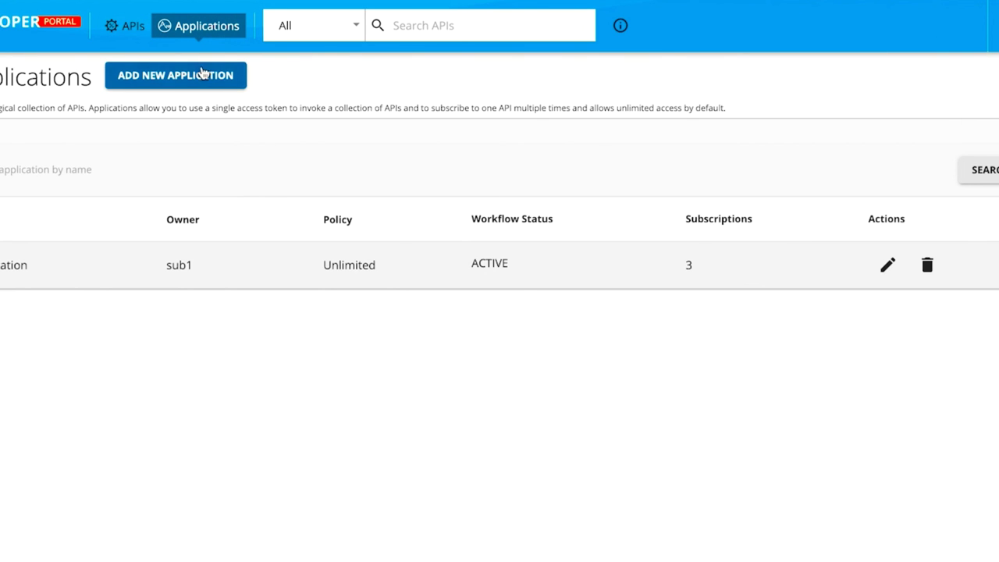
Step: Create a Demo application, request its production keys, and enter the approval manager's password at sign-in
click(202, 72)
text(Demo)
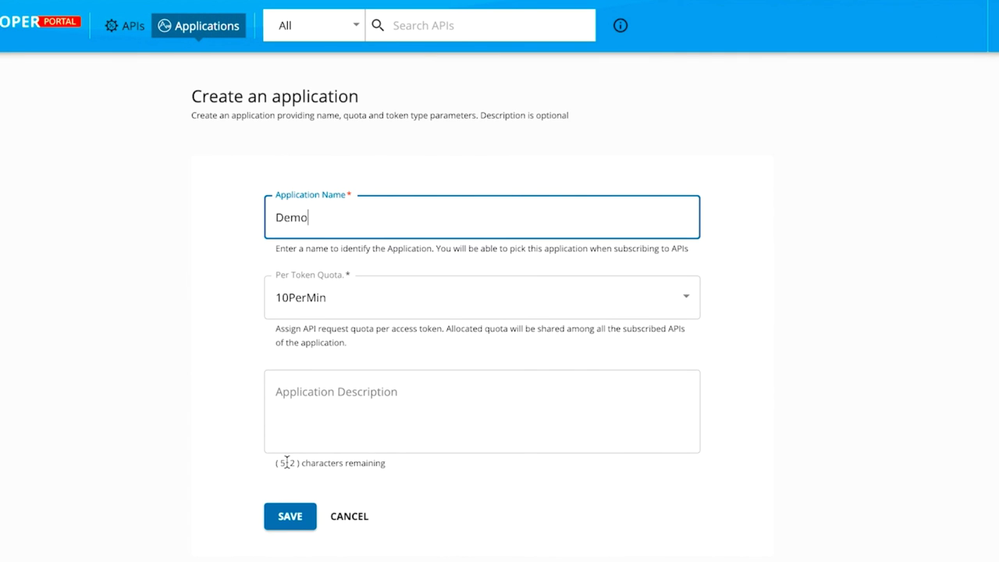
click(296, 519)
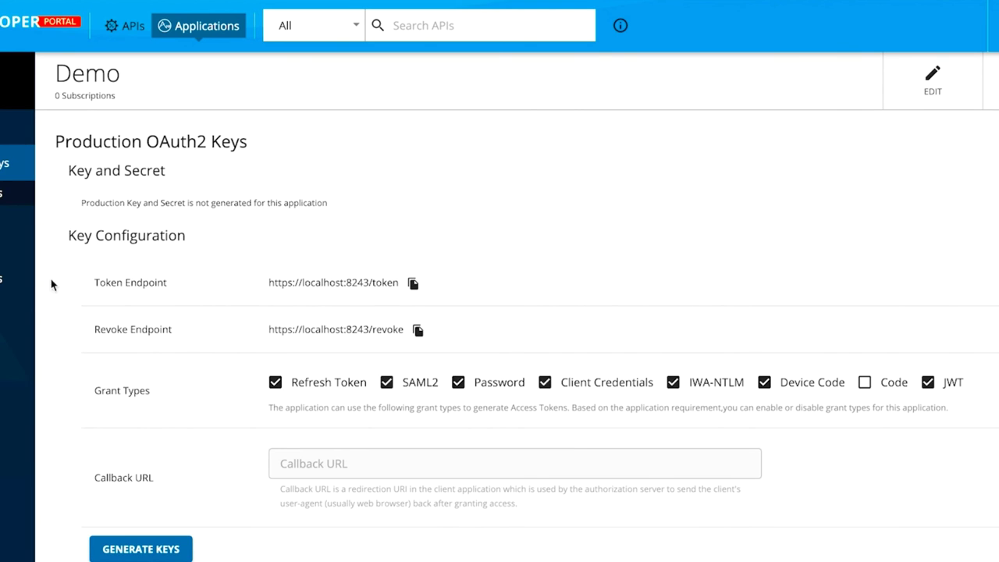
click(156, 549)
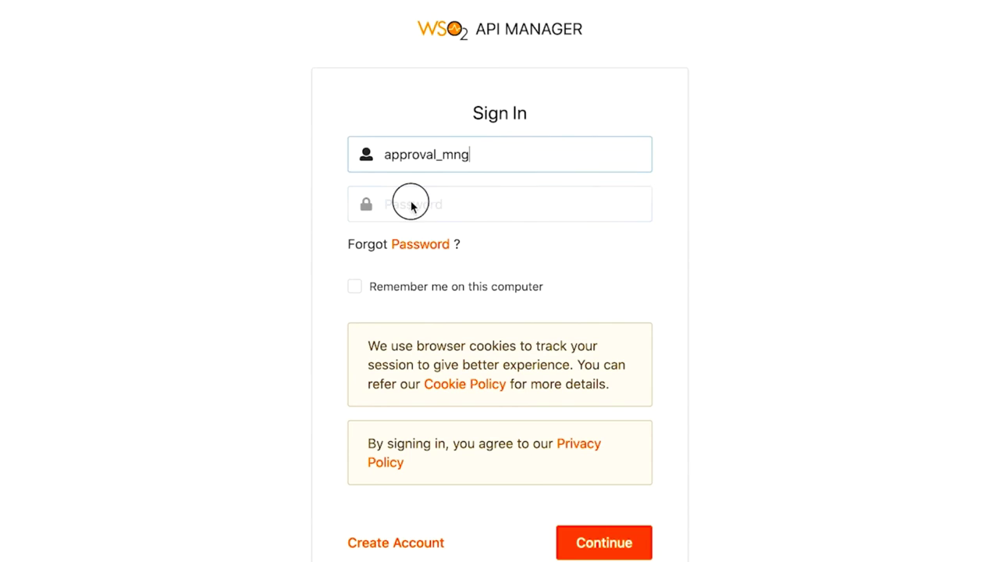
click(409, 202)
text(123)
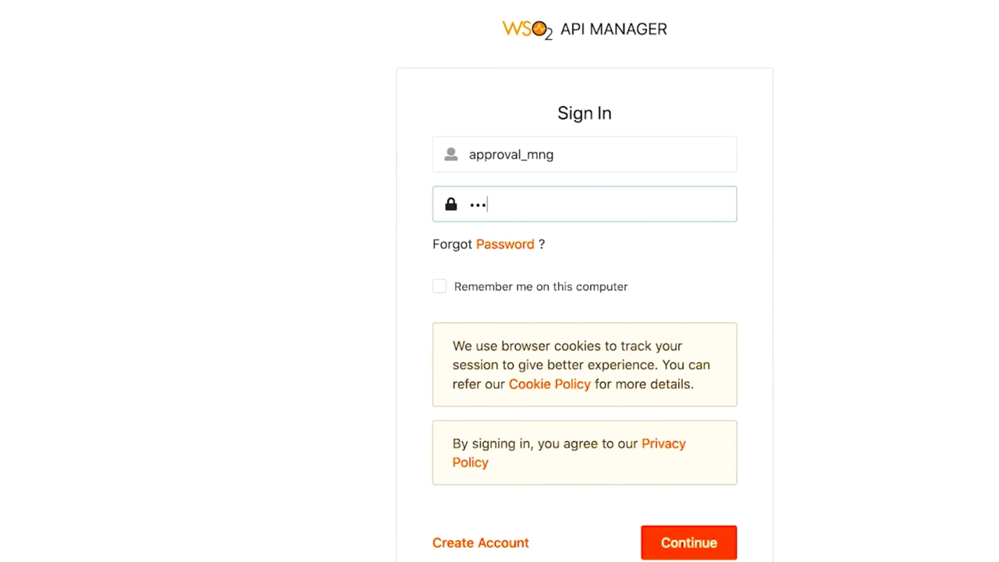